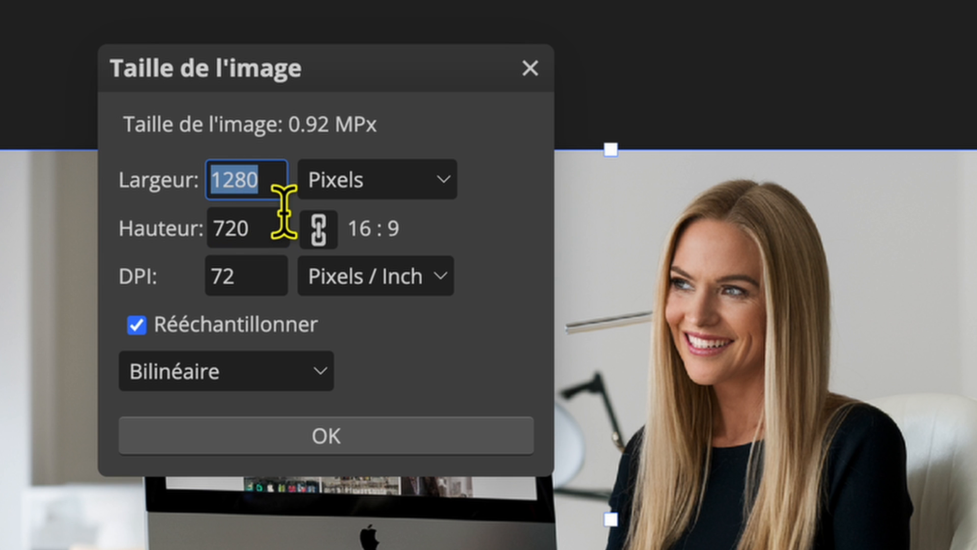
- Resize the image to 900 pixels wide, keeping its proportions linked
text(900)
key(Tab)
click(266, 193)
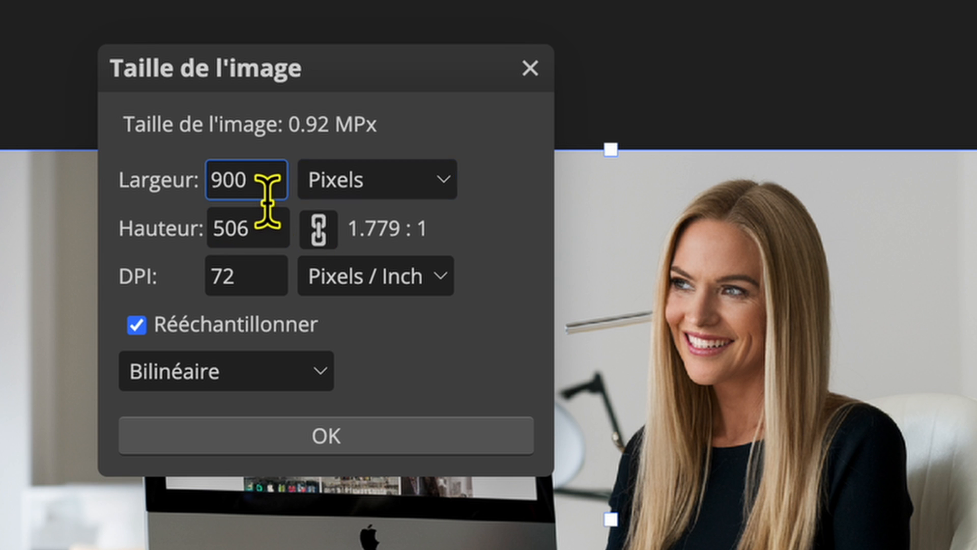
click(279, 229)
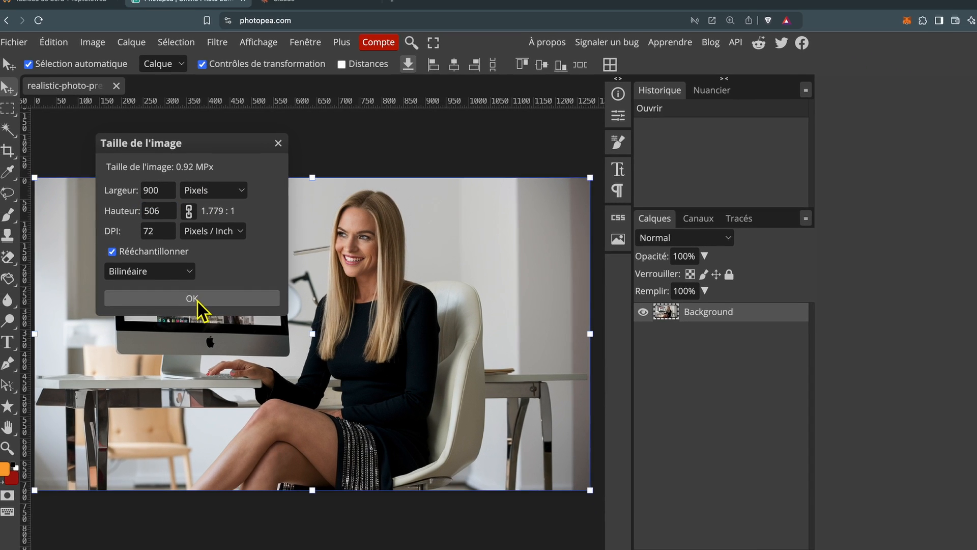
click(197, 300)
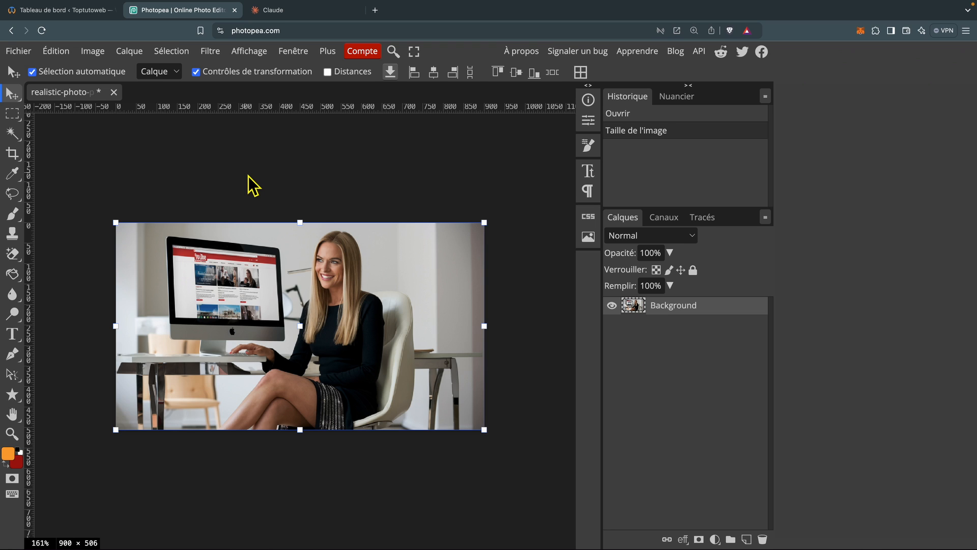
- Open the logo file 00 calque logo.png from the images articles folder as a separate document
click(19, 51)
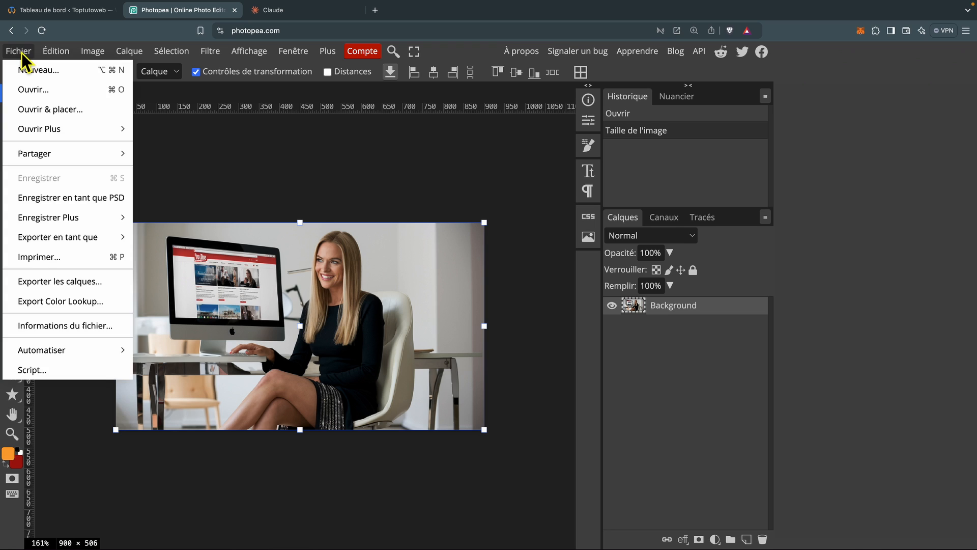
click(35, 93)
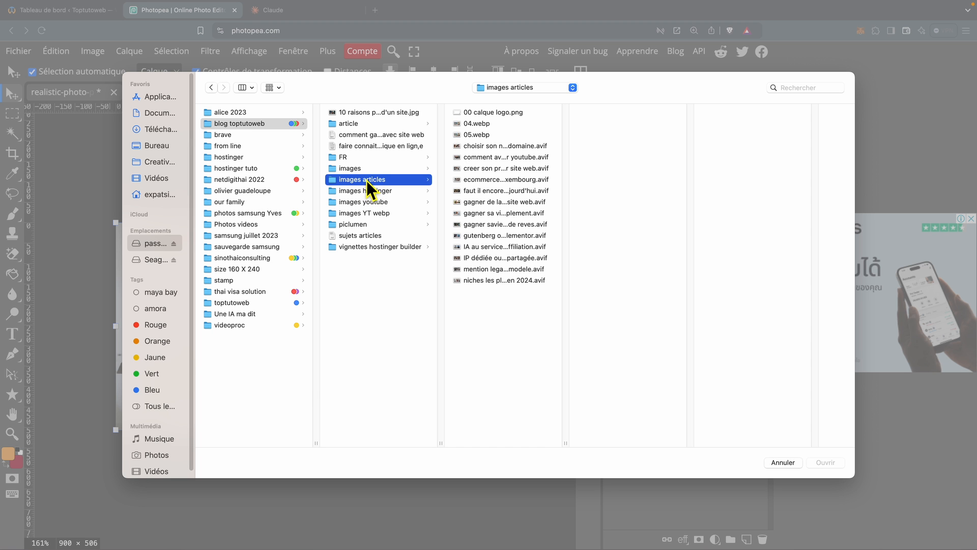
click(491, 113)
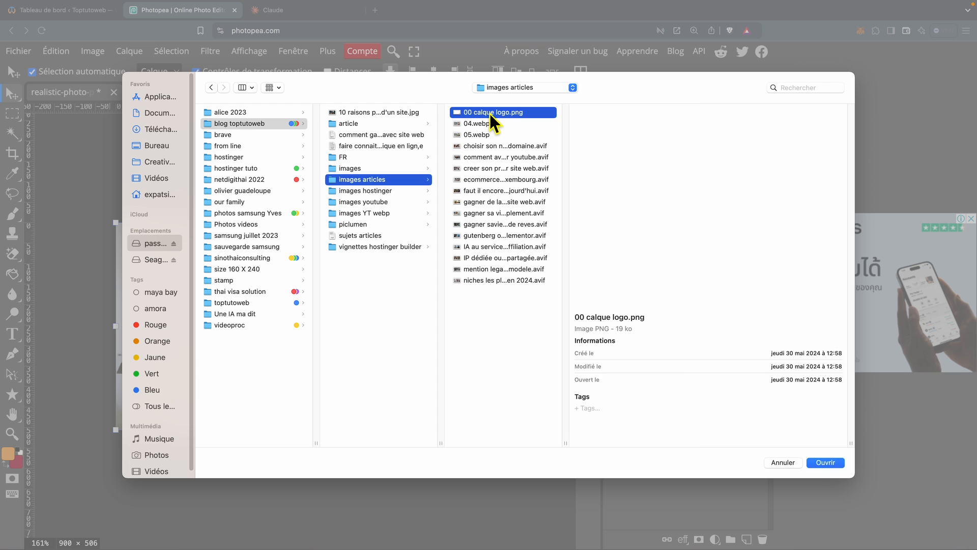
click(835, 463)
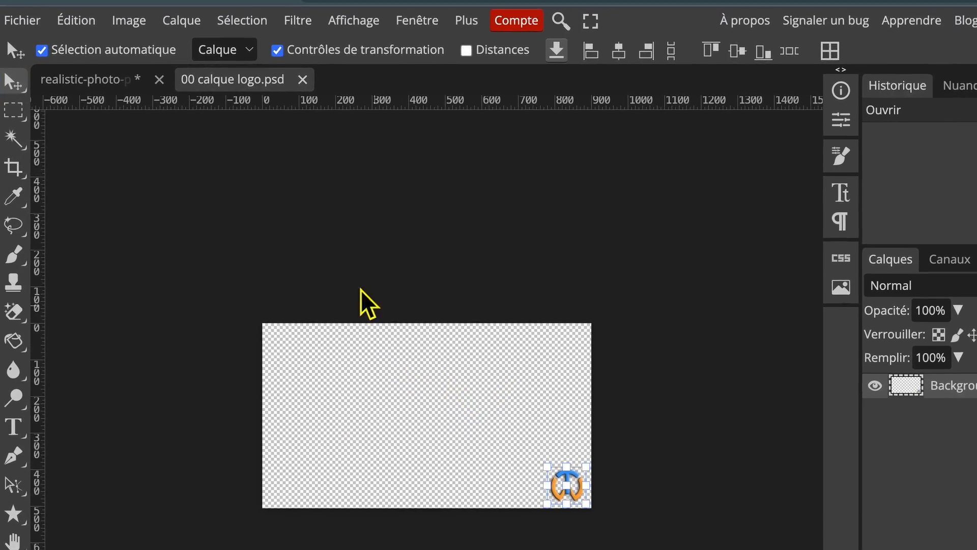
- Check the logo document's image size, compare it with the photo document, and close the logo document
click(140, 19)
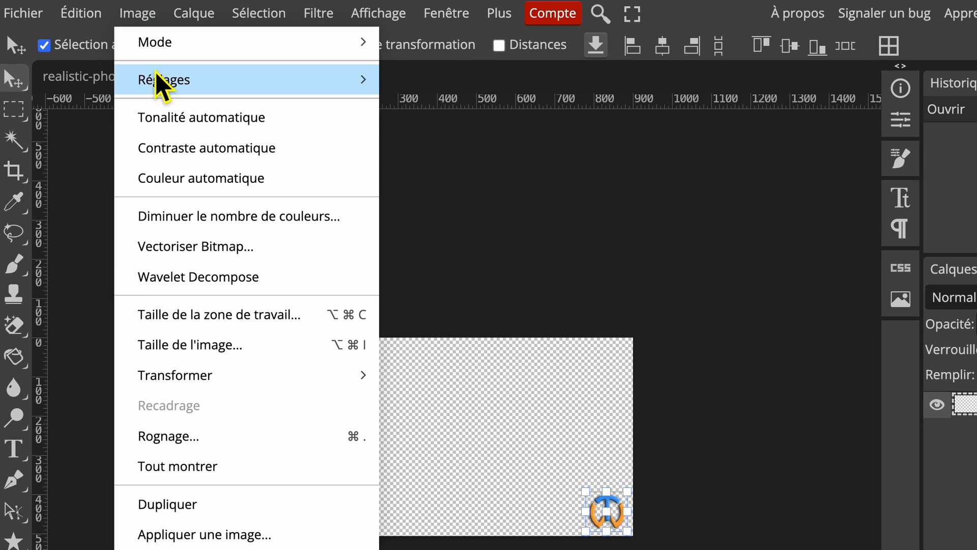
click(179, 346)
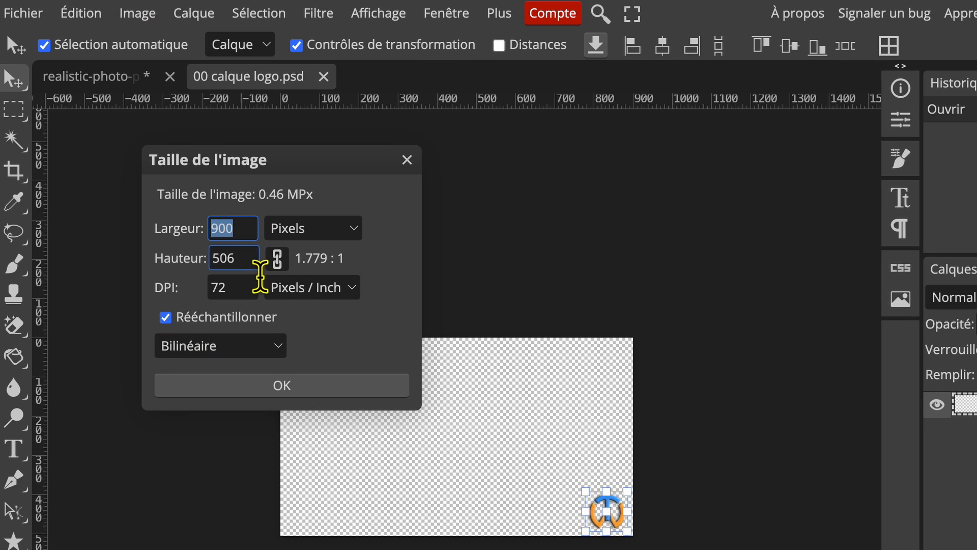
click(407, 159)
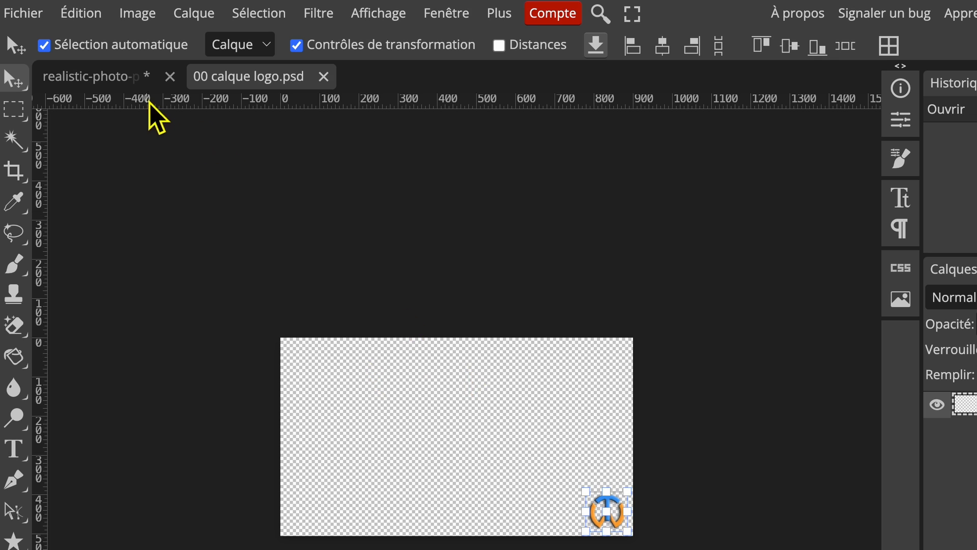
click(120, 81)
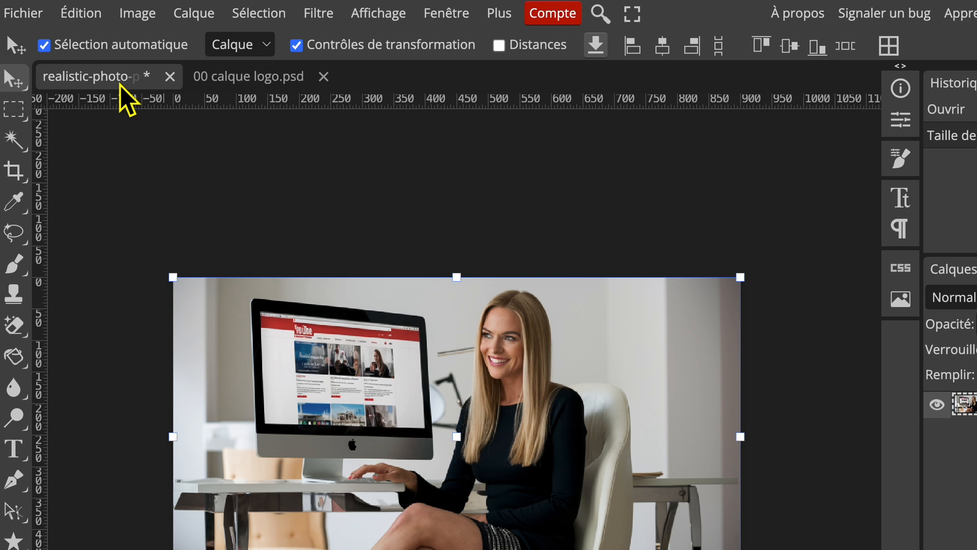
click(246, 84)
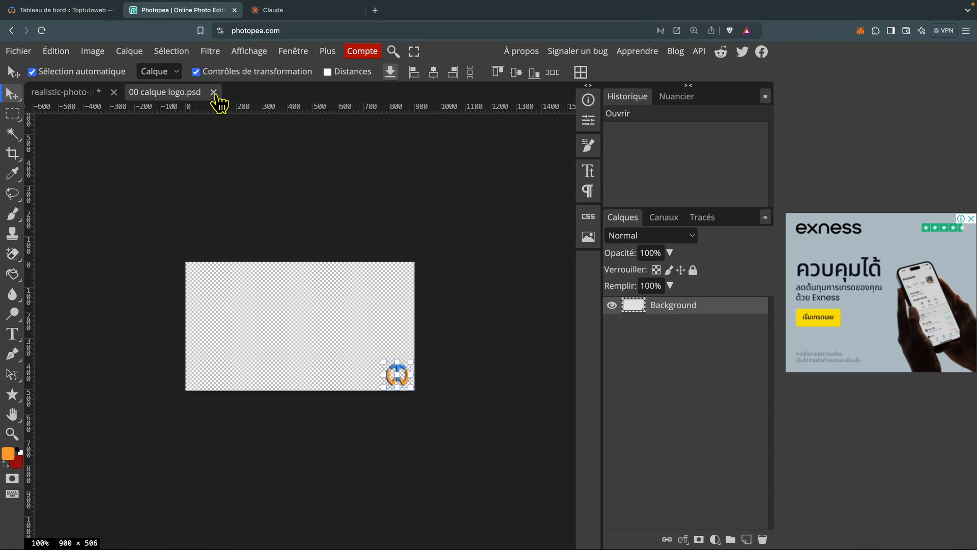
click(215, 93)
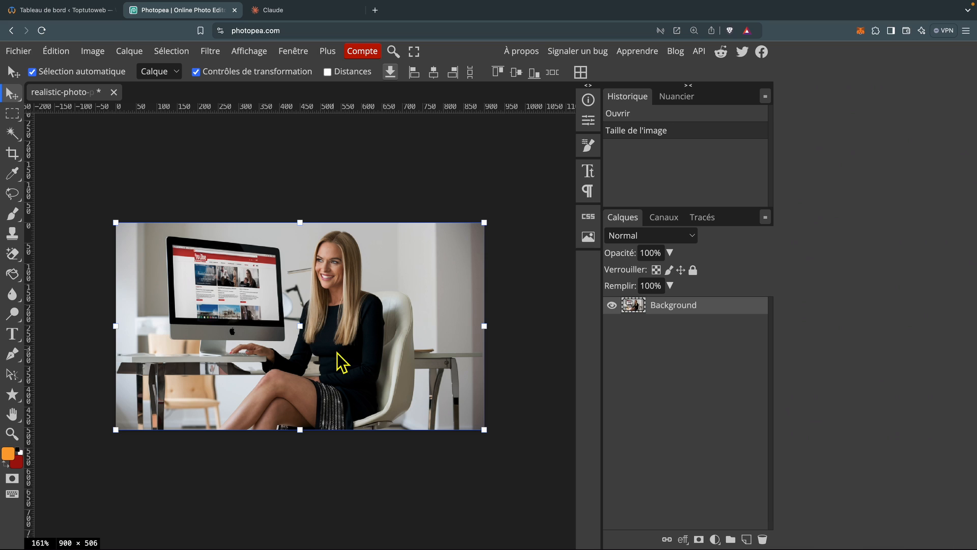
- Place 00 calque logo.png from the images articles folder as a new layer over the photo
click(22, 54)
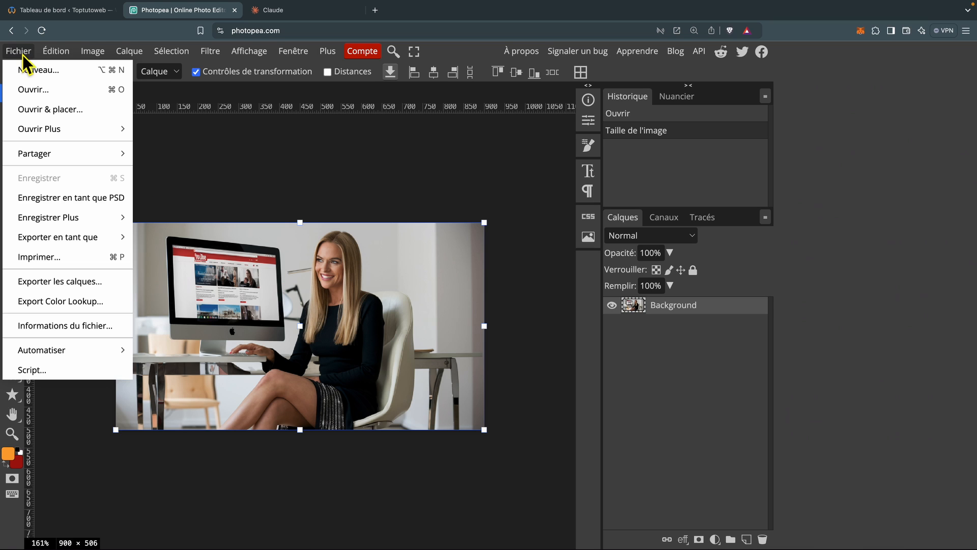
click(46, 109)
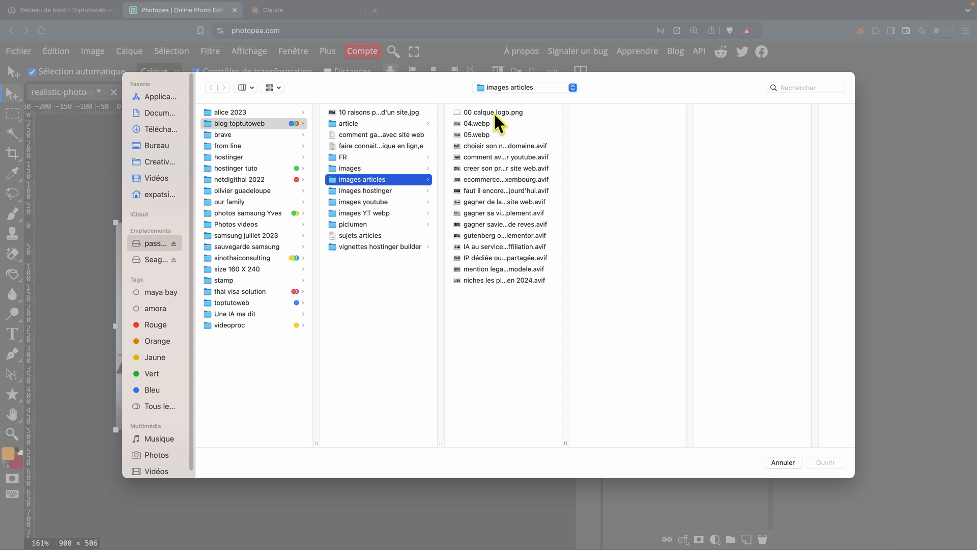
click(495, 114)
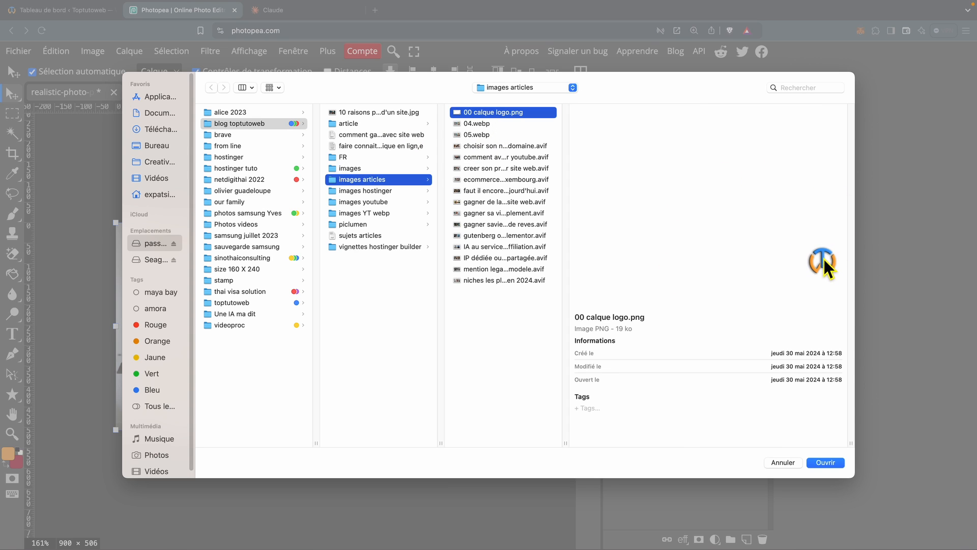
click(825, 463)
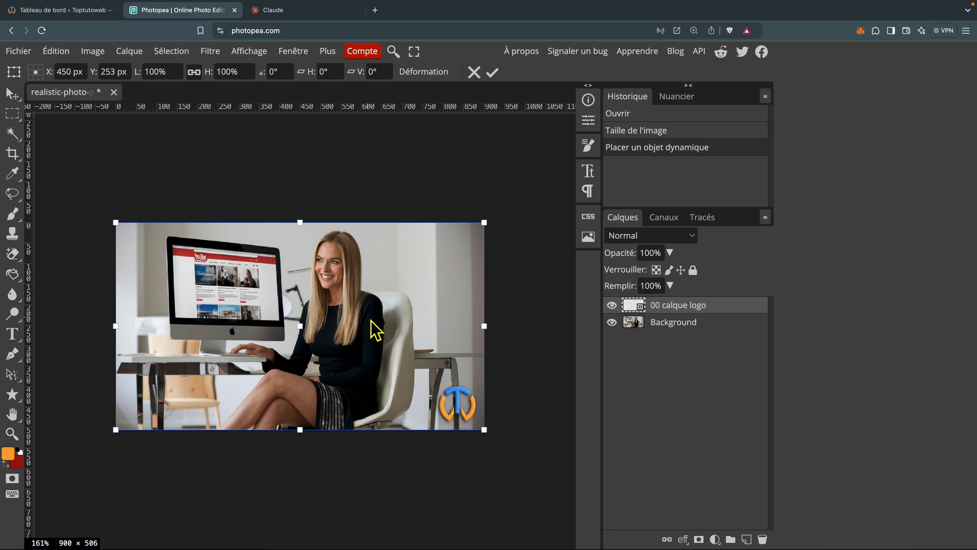
- Start exporting the photo with its logo in WEBP format
click(19, 51)
mouse_move(48, 241)
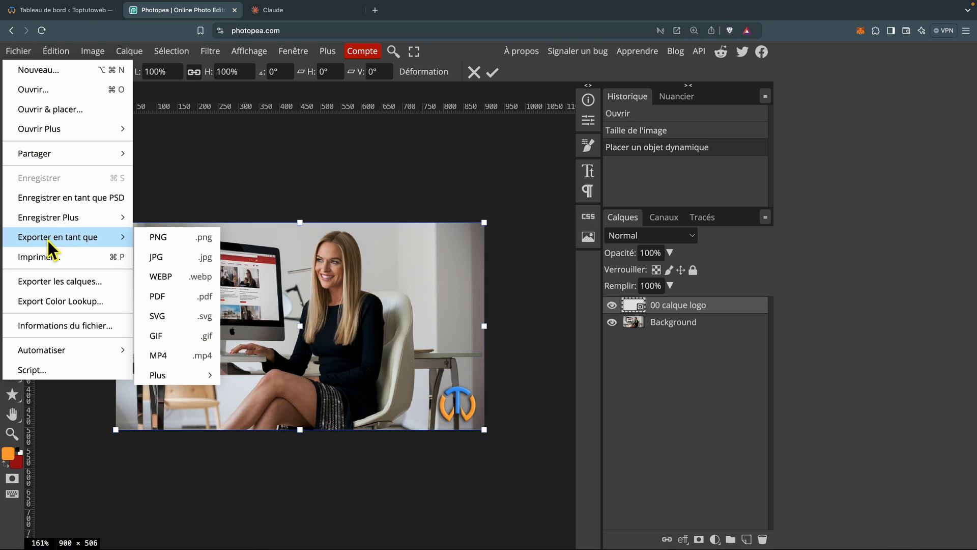
click(164, 279)
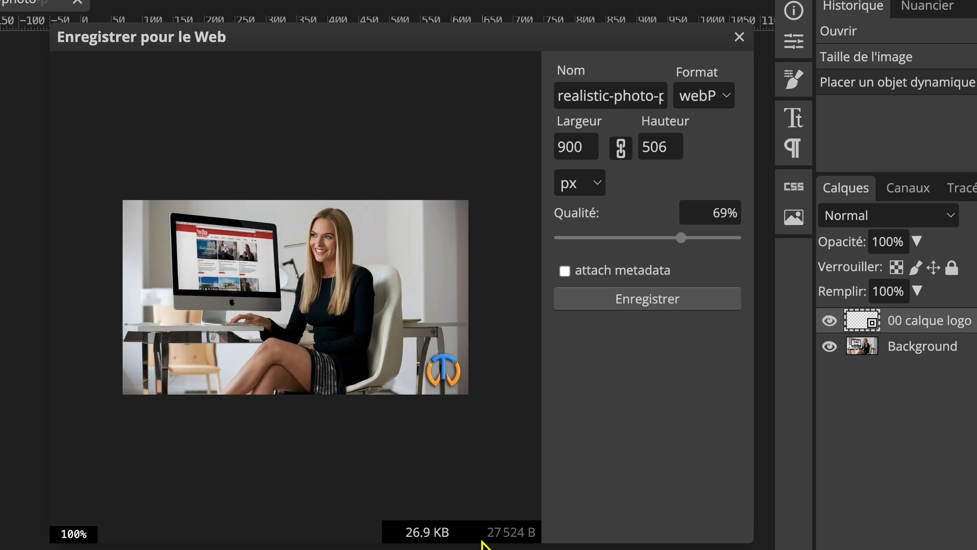
- Name the export "1000 abonné youtube monétiser toptutoweb" and save it in the rushes8 folder
click(600, 98)
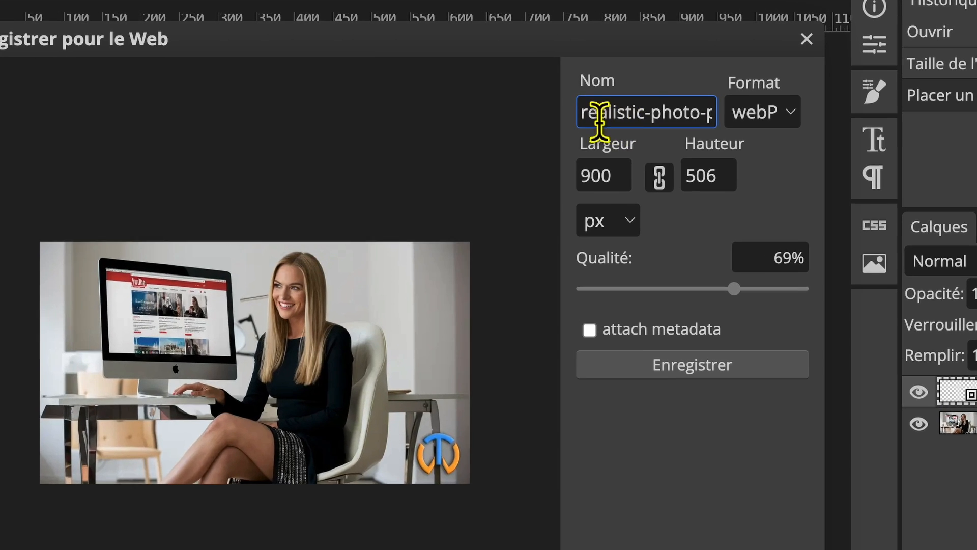
drag(579, 118, 848, 138)
key(BackSpace)
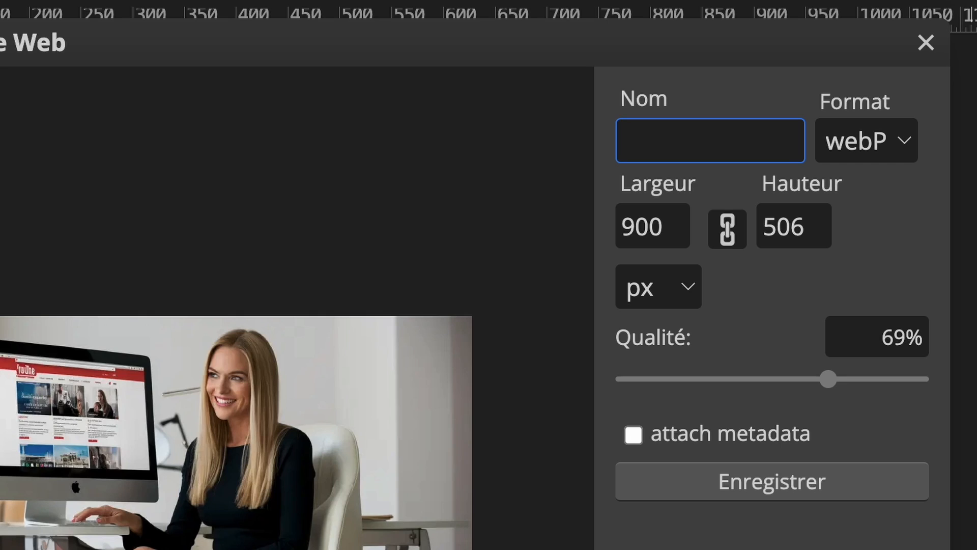
text(1000 abonné)
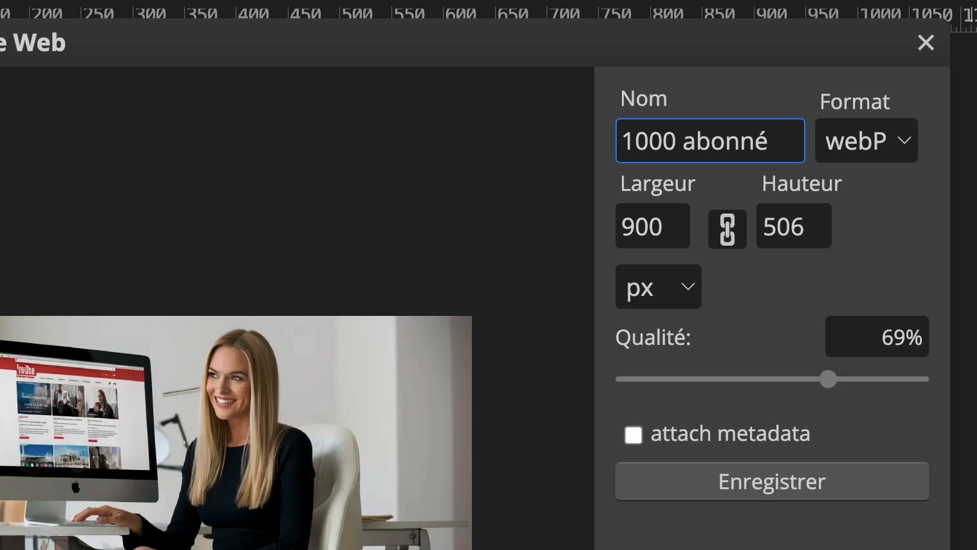
text(youtube)
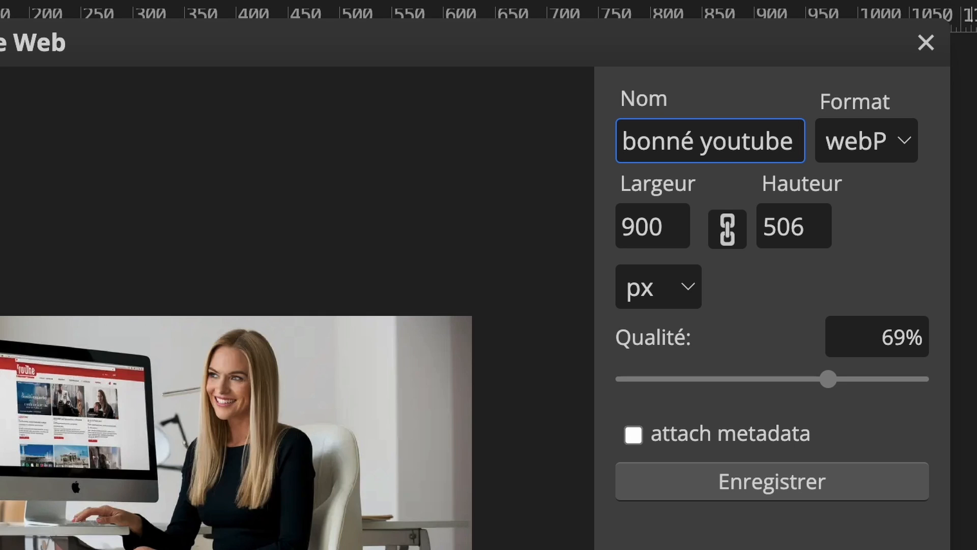
text( monétiser)
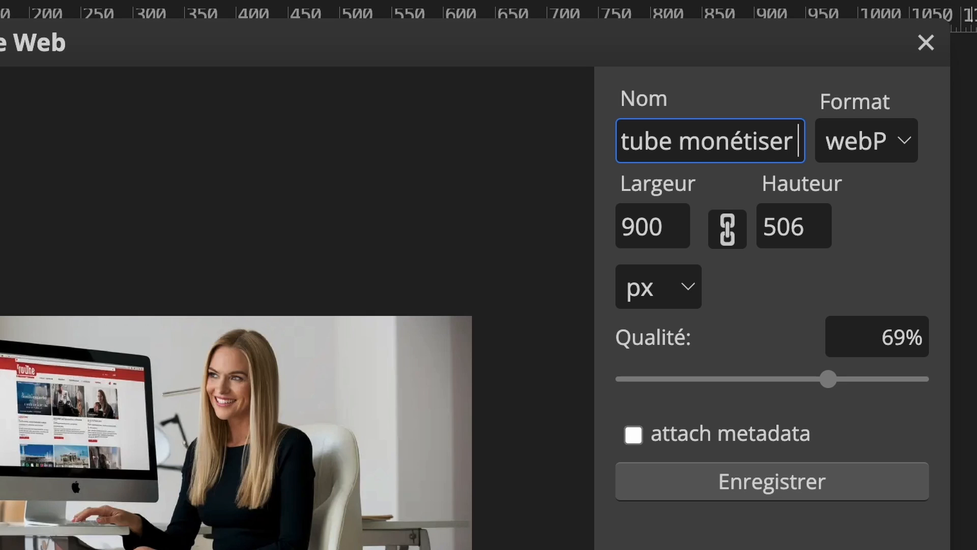
text( toptutoweb)
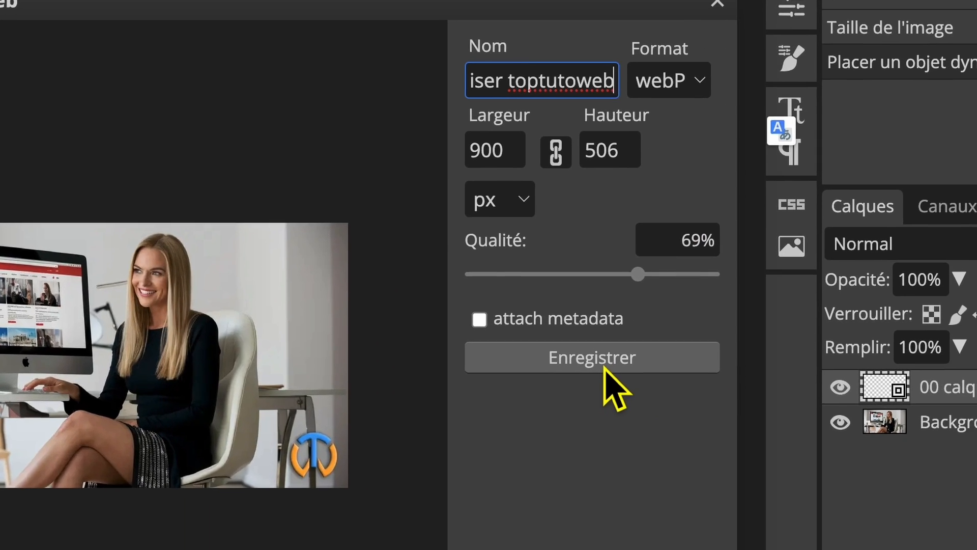
click(670, 410)
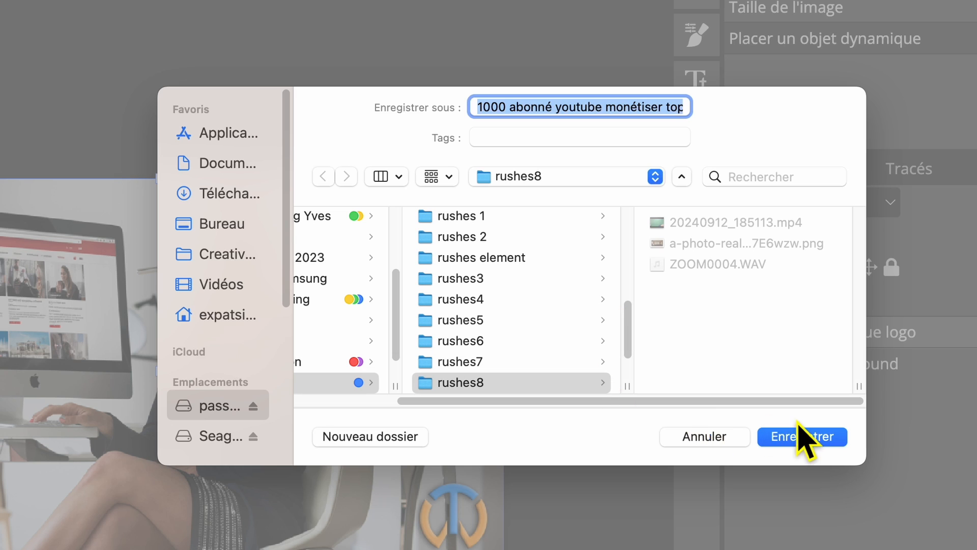
click(806, 439)
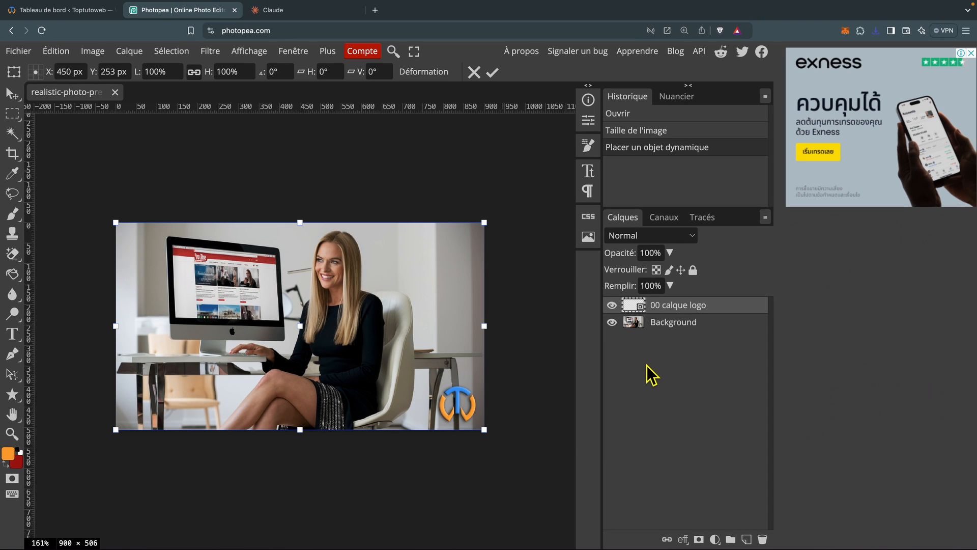
- Switch to the WordPress dashboard and open the file upload area of the media library
click(81, 10)
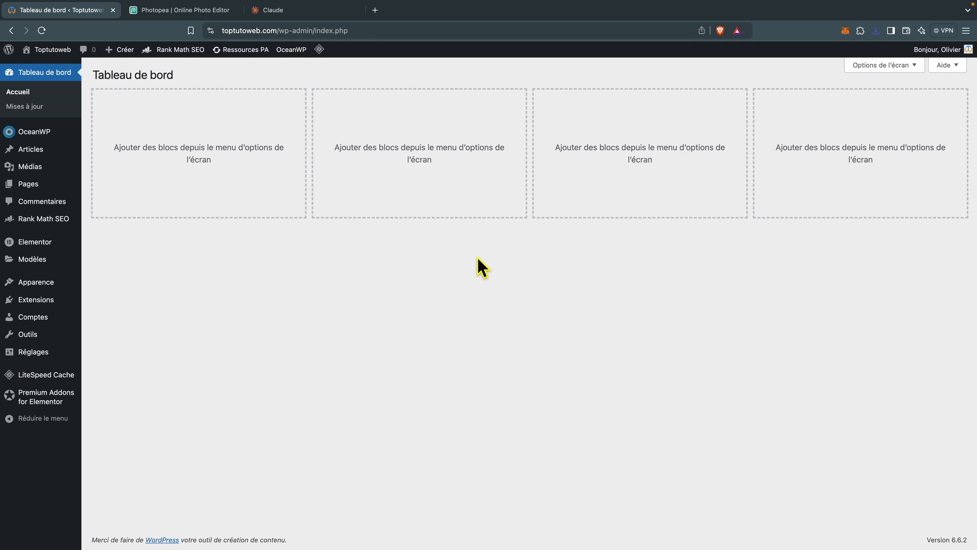
mouse_move(39, 168)
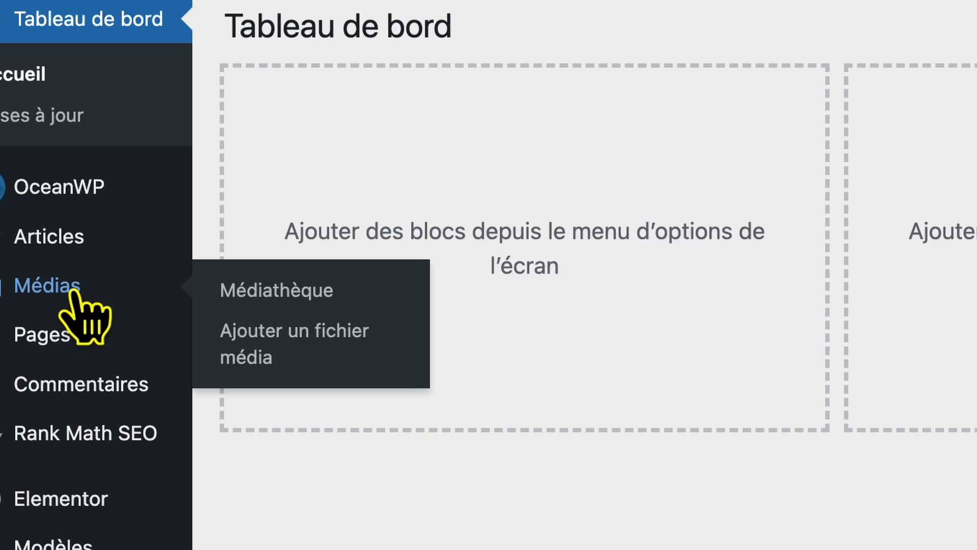
click(253, 289)
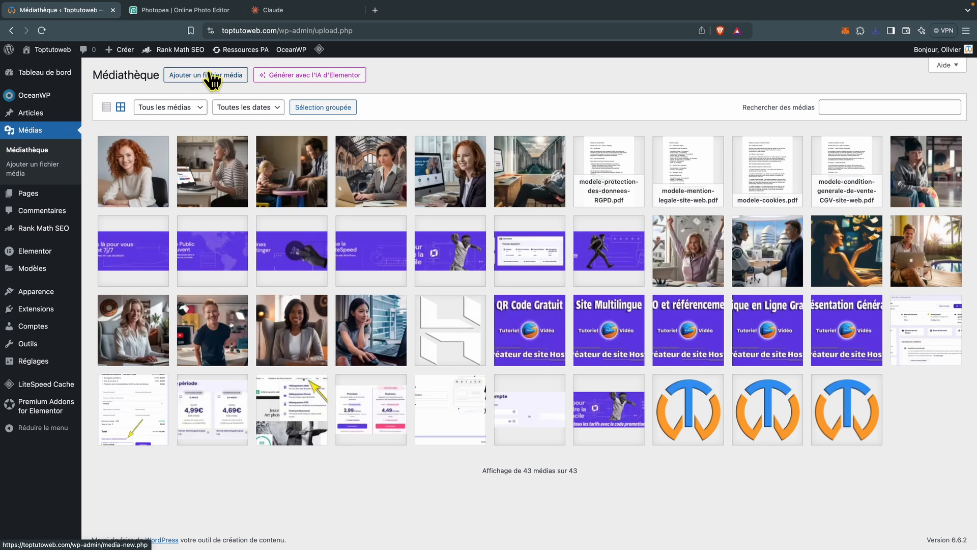
click(211, 76)
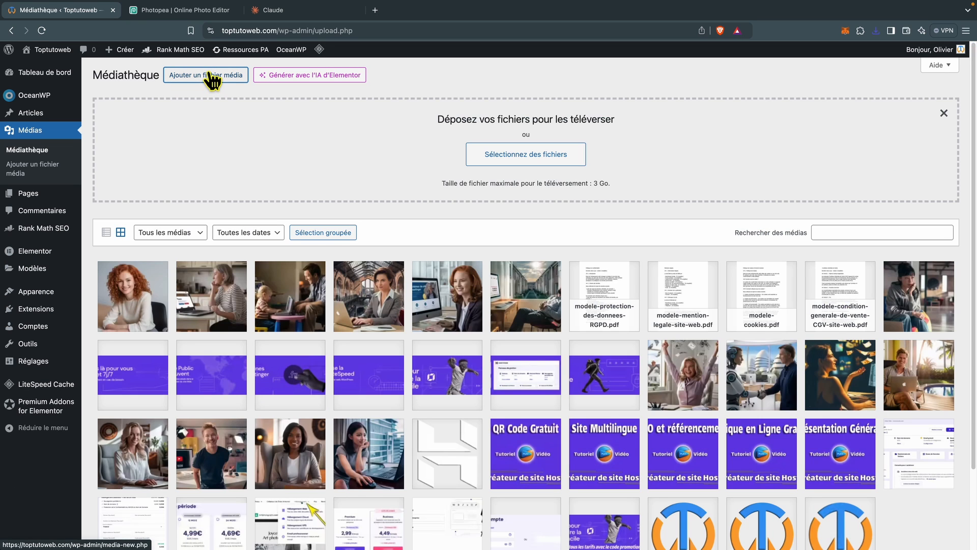
- Upload "1000 abonné youtube monétiser toptutoweb.webp" from toptutoweb's rushes8 folder to the media library and open its details at the alternative text
click(514, 162)
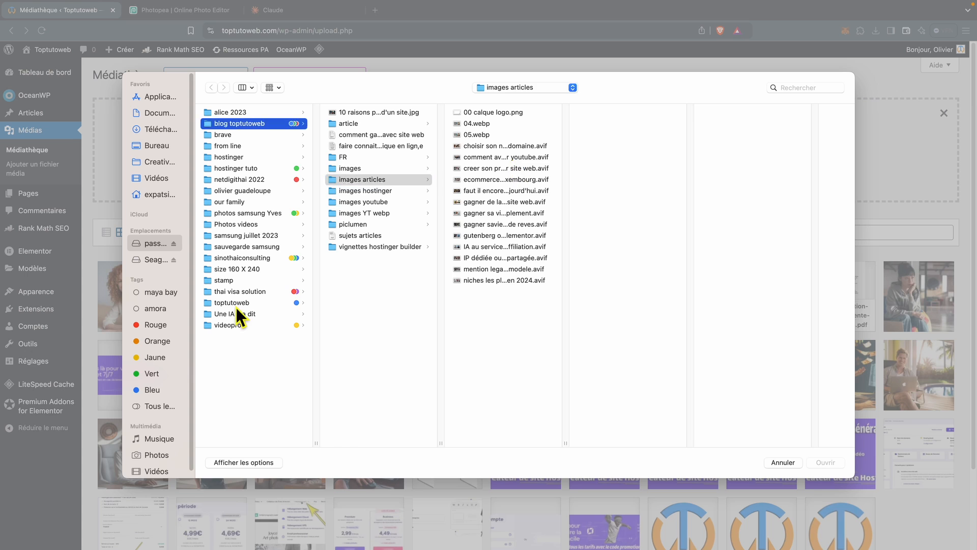
click(235, 305)
scroll(371, 325, down, 3)
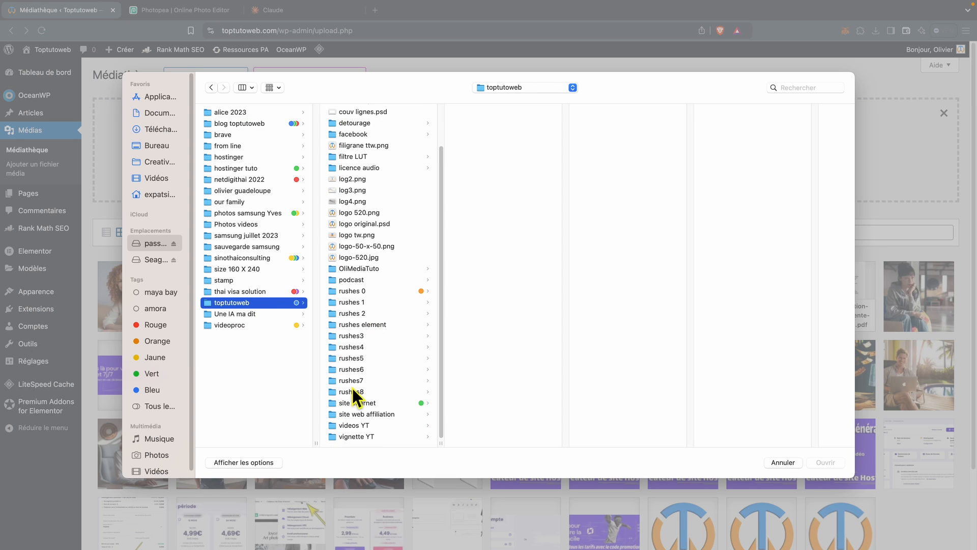
click(353, 392)
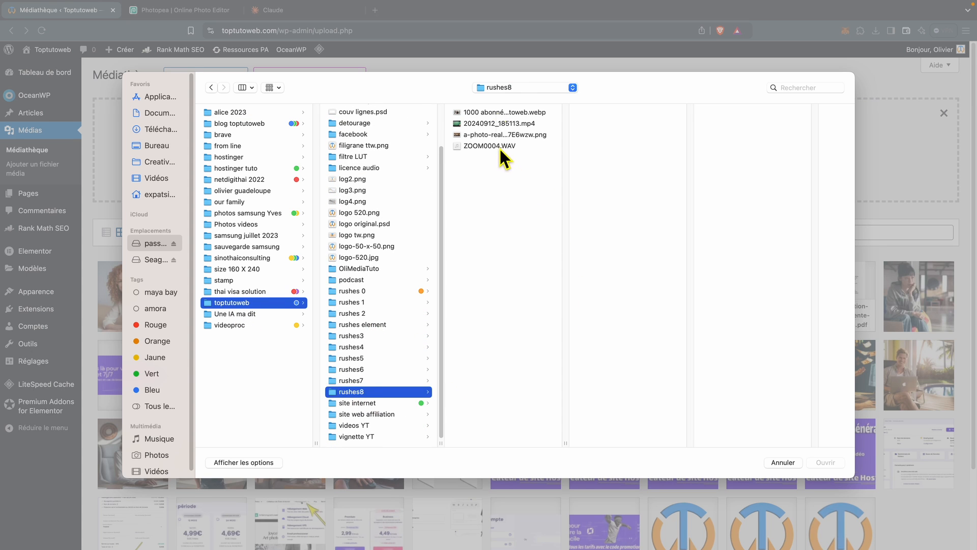
click(498, 113)
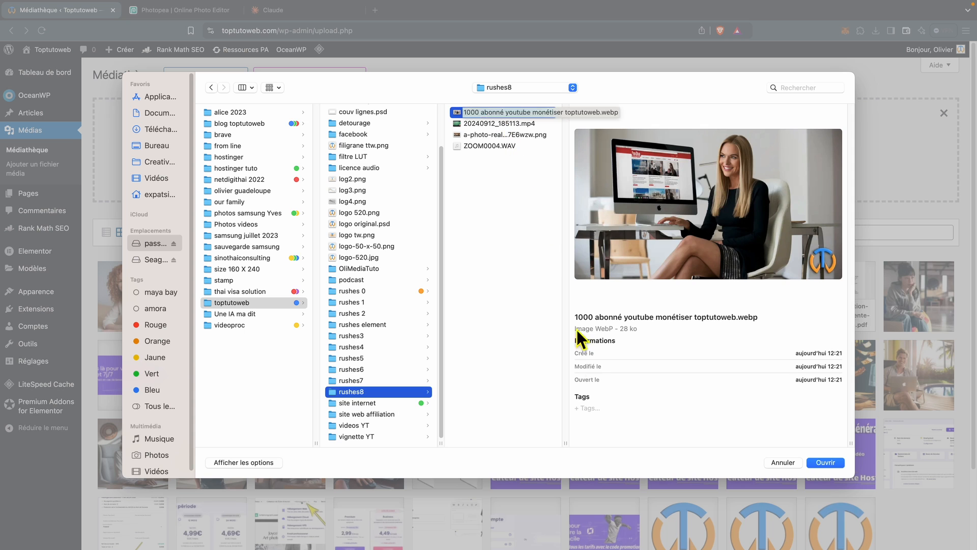
click(826, 462)
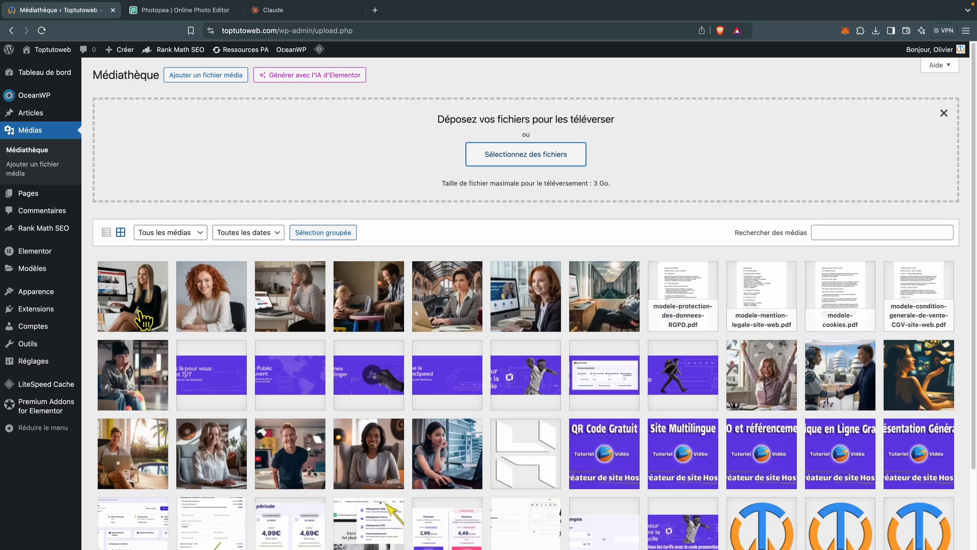
click(144, 320)
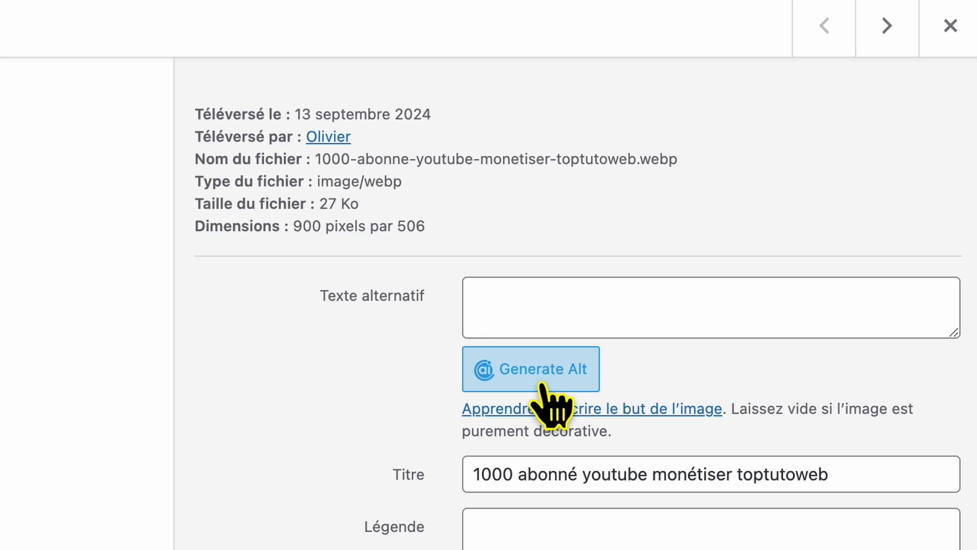
click(565, 313)
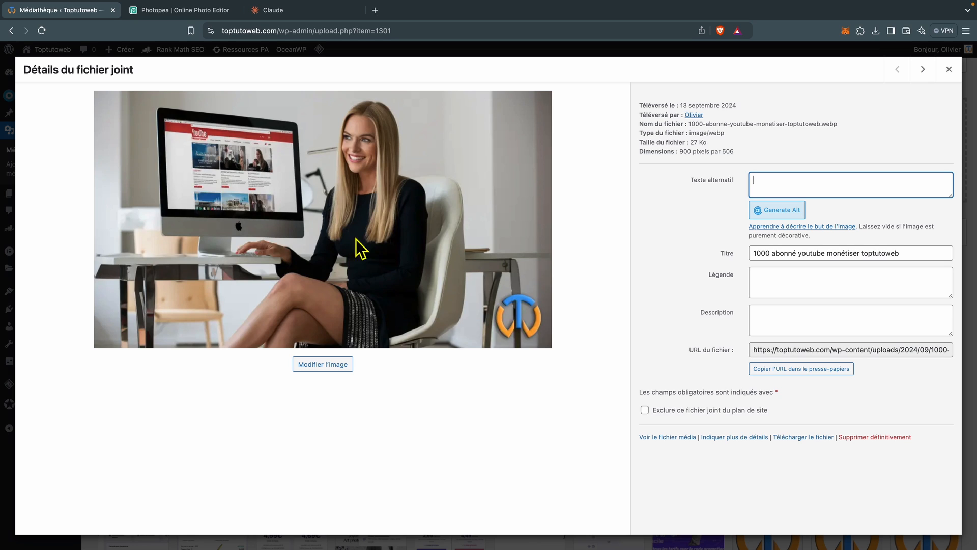
- Switch to Claude and attach "1000 abonné youtube monétiser toptutoweb.webp" from the rushes8 folder to a new chat
click(307, 13)
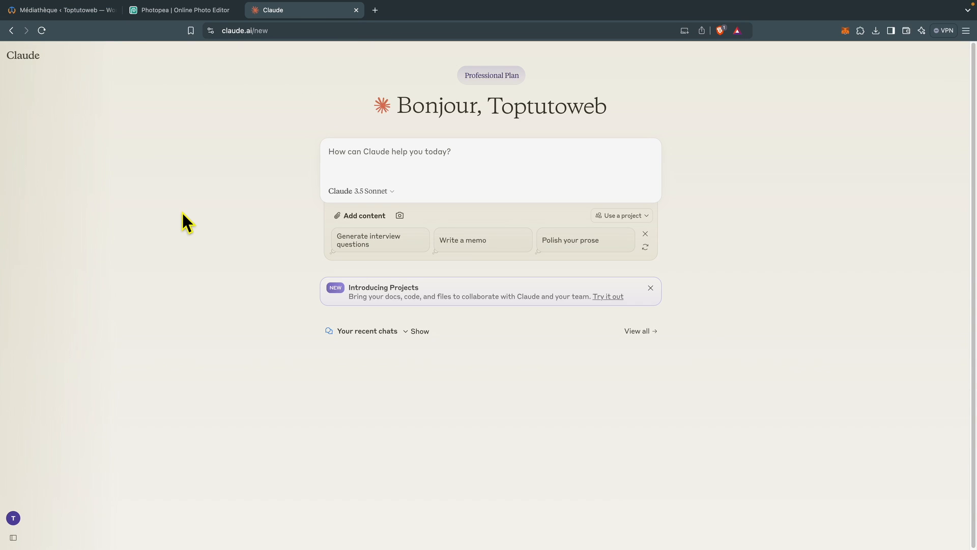
click(364, 220)
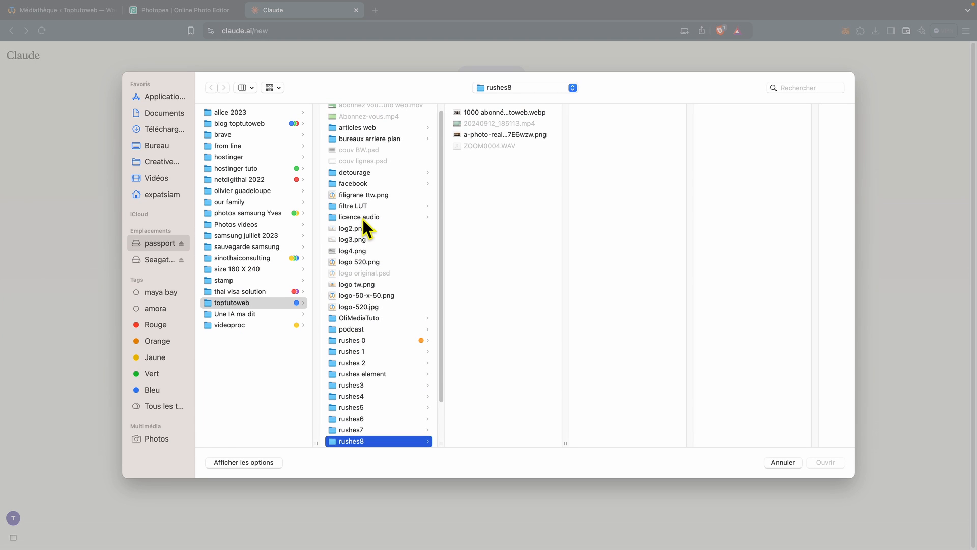
click(511, 114)
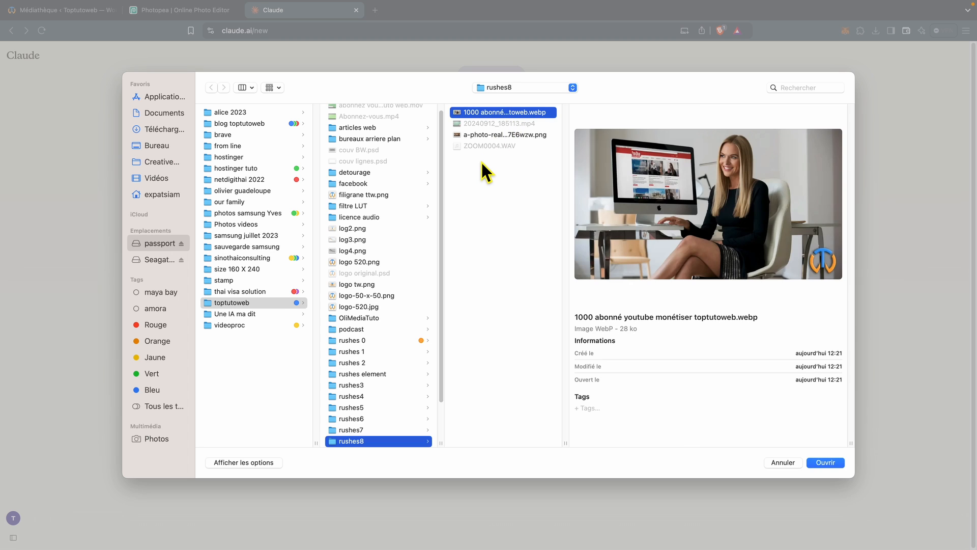
click(826, 462)
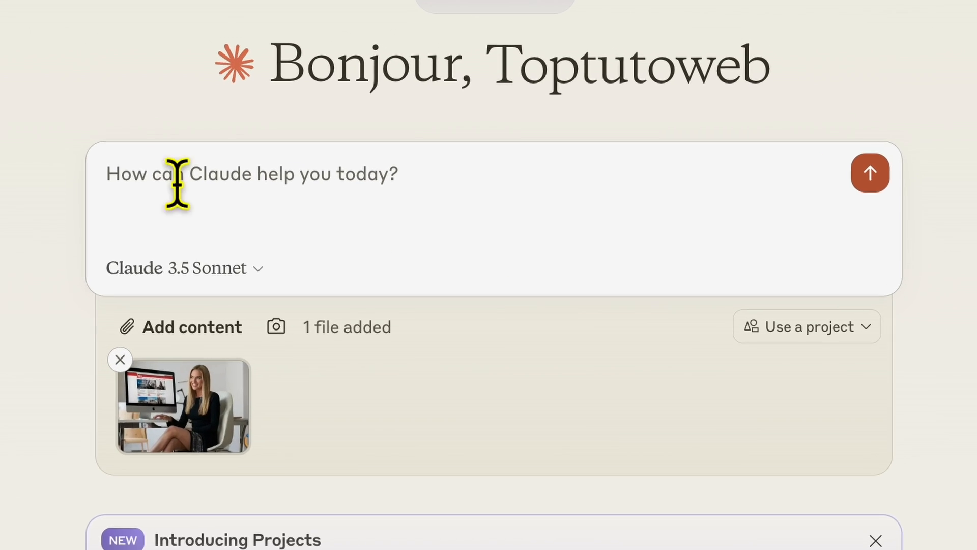
- Ask in French for a WordPress alt description of at most 100 characters including "1000 abonnés youtube", followed by 10 additional proposals
click(207, 190)
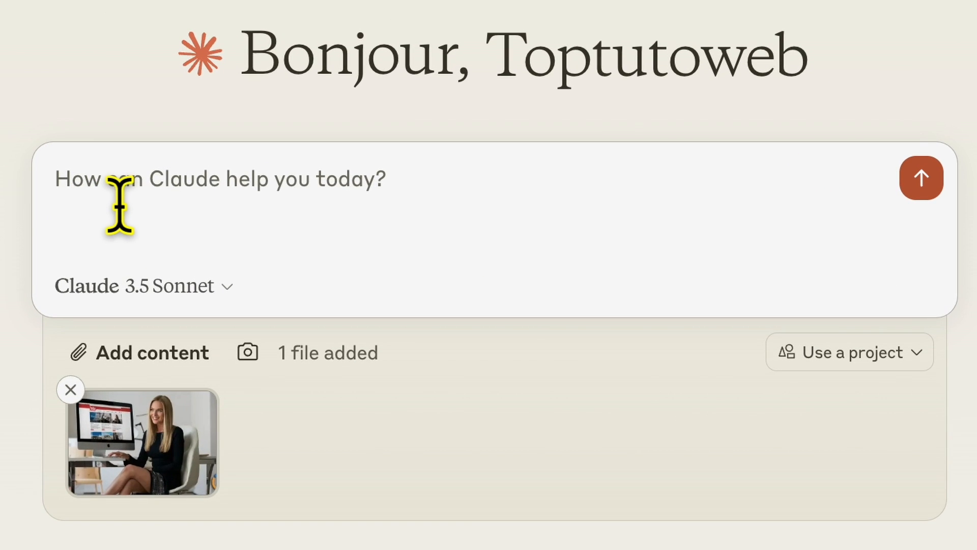
text(Rédige moi une description alt pour wordpress, pas plus de 100 caractères, essaye de placer le terme "1000 abonnés youtube")
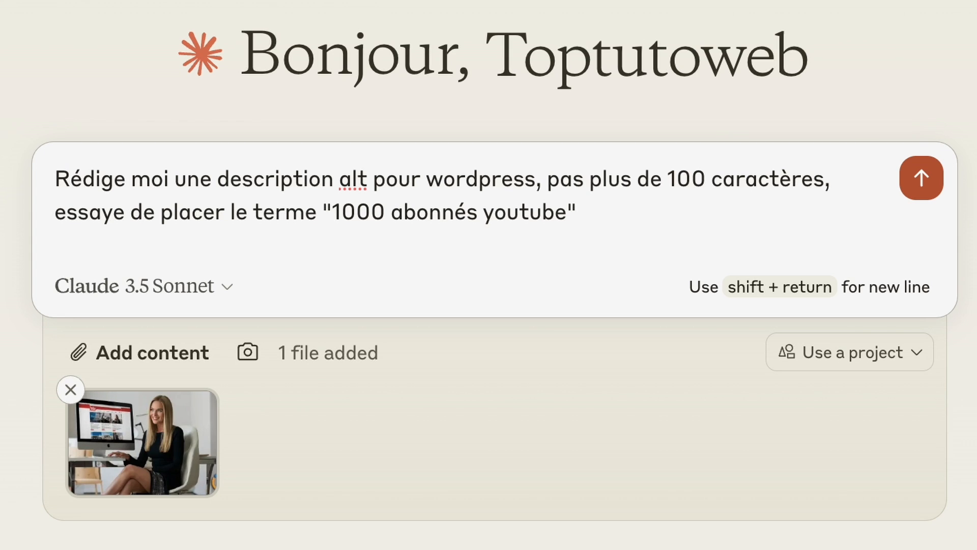
click(922, 181)
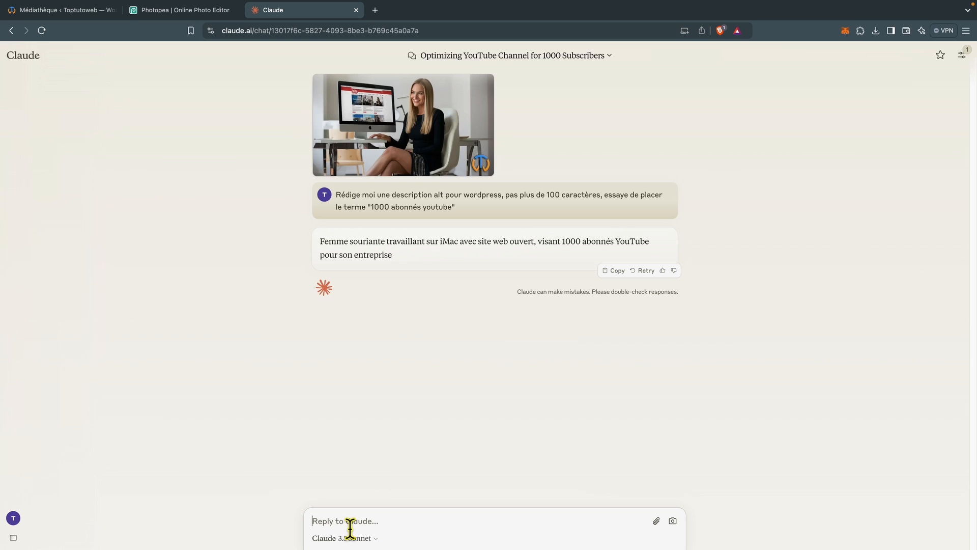
text(Fais moi 10 propositions supplémentaires)
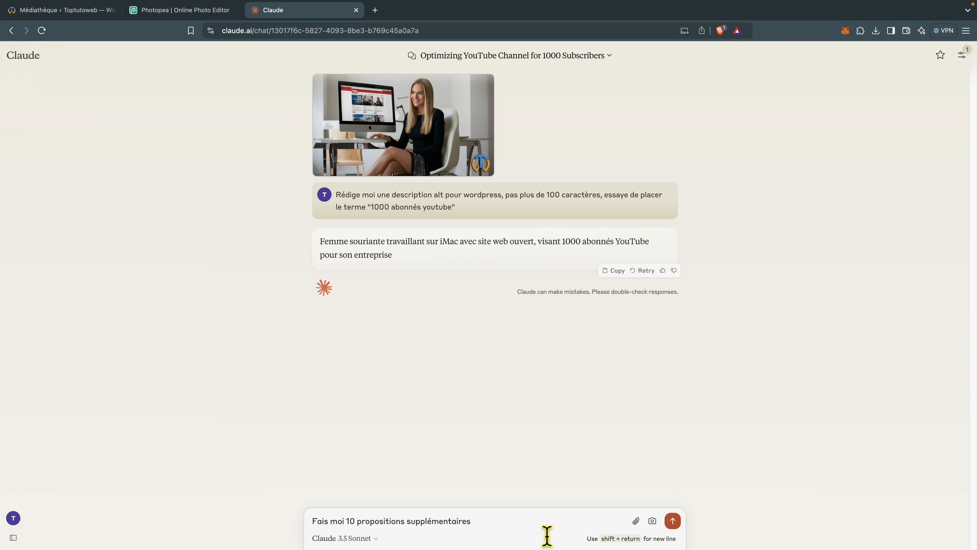
click(672, 521)
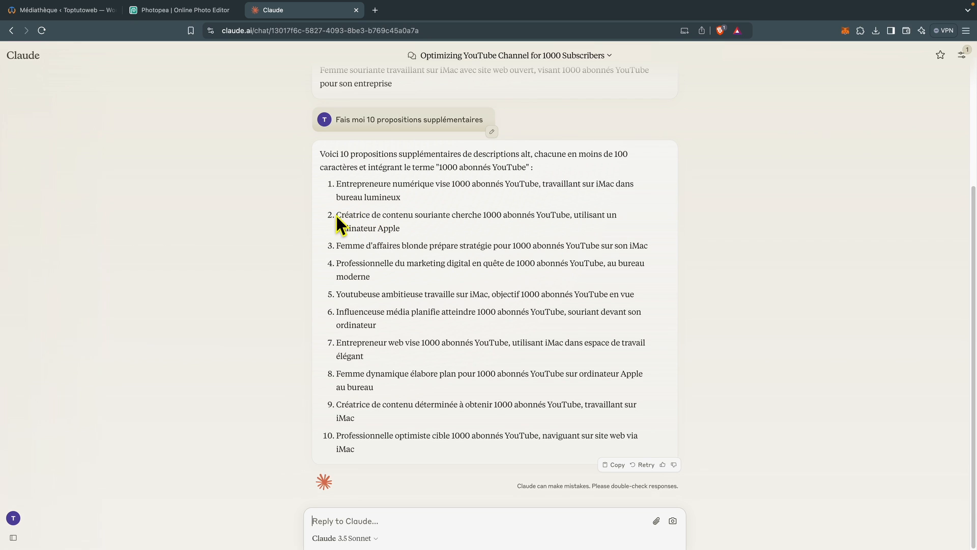
- Copy Claude's second proposal, "Créatrice de contenu souriante cherche 1000 abonnés YouTube, utilisant un ordinateur Apple", into the image's alternative text in WordPress
drag(336, 215, 404, 229)
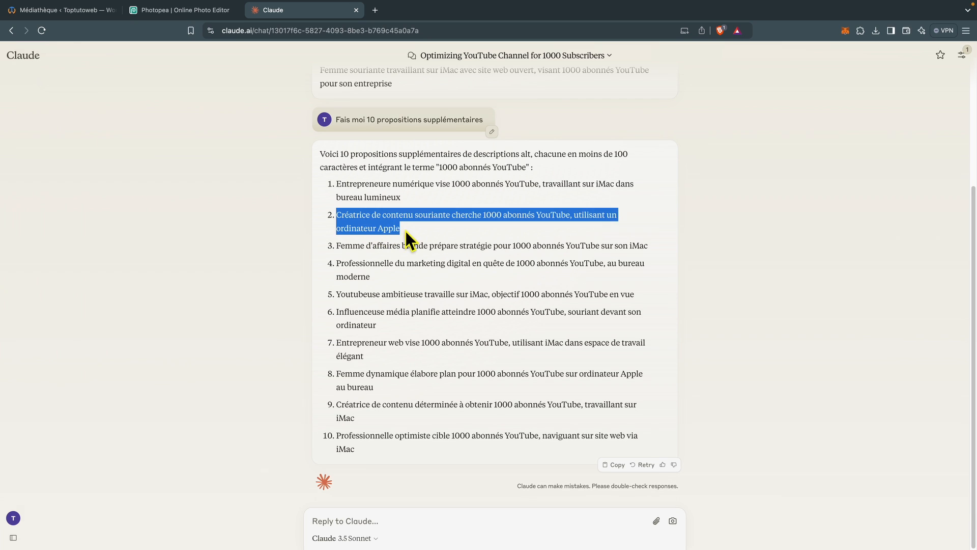
right_click(378, 224)
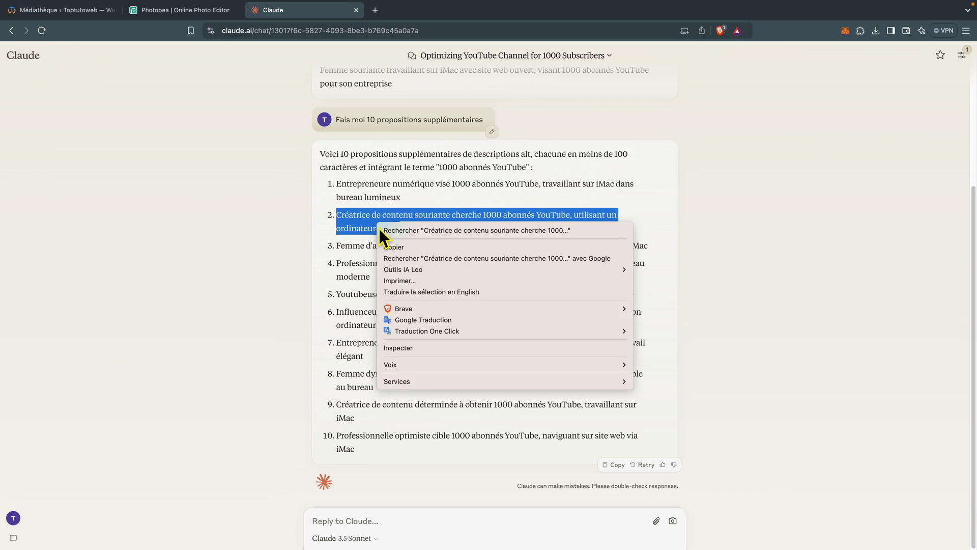
click(407, 249)
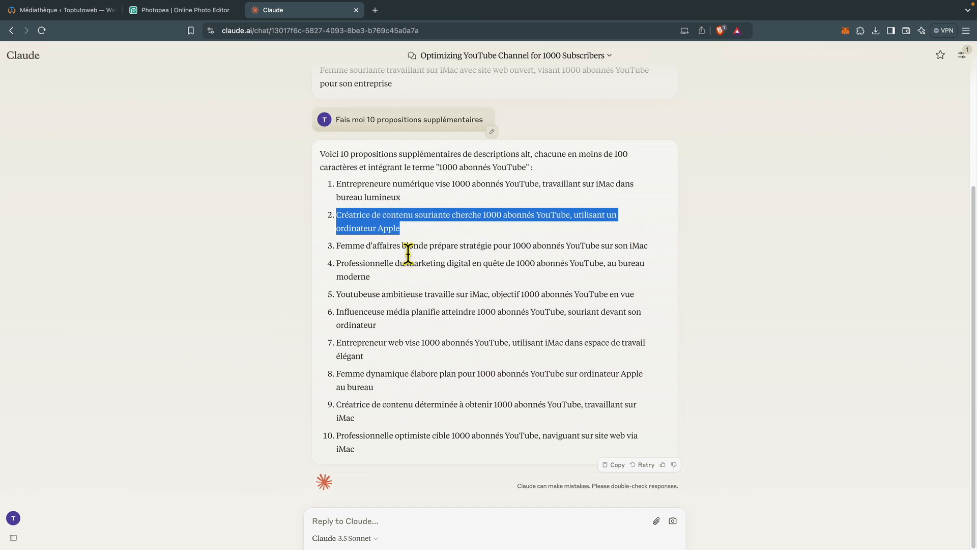
click(79, 14)
right_click(766, 181)
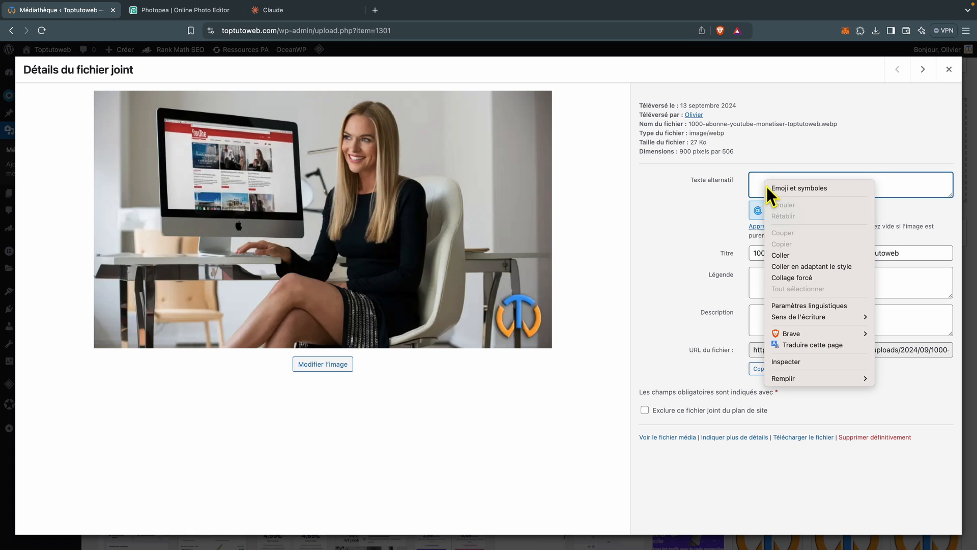
click(790, 256)
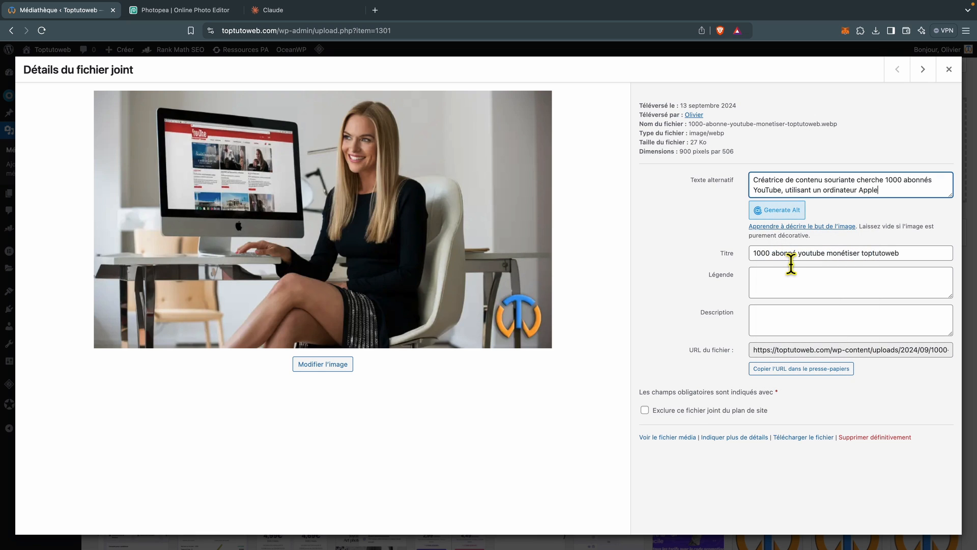
- Reword the alternative text as "Belle digitale nomade blonde souriante cherche 1000 abonnés YouTube sur le site Toptutoweb"
click(787, 209)
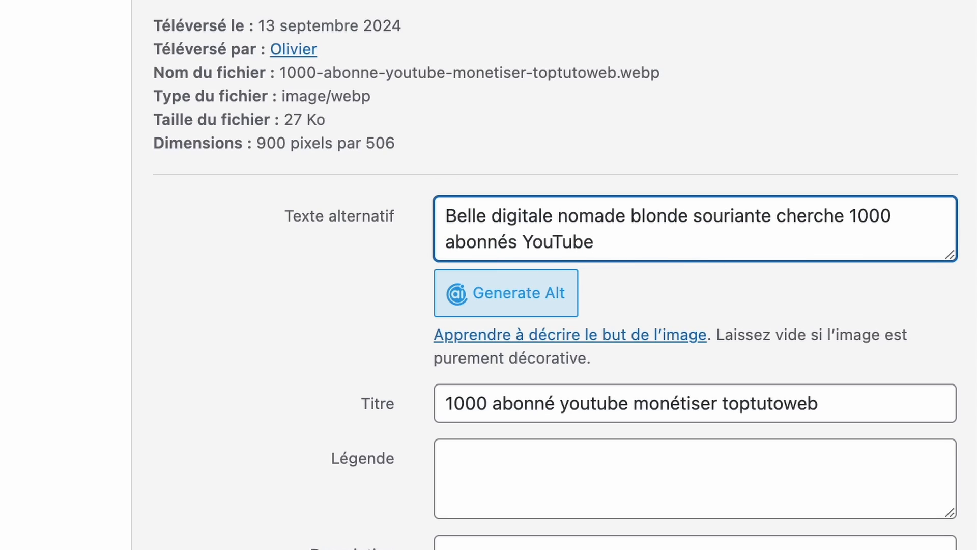
text(sur le site Toptutoweb)
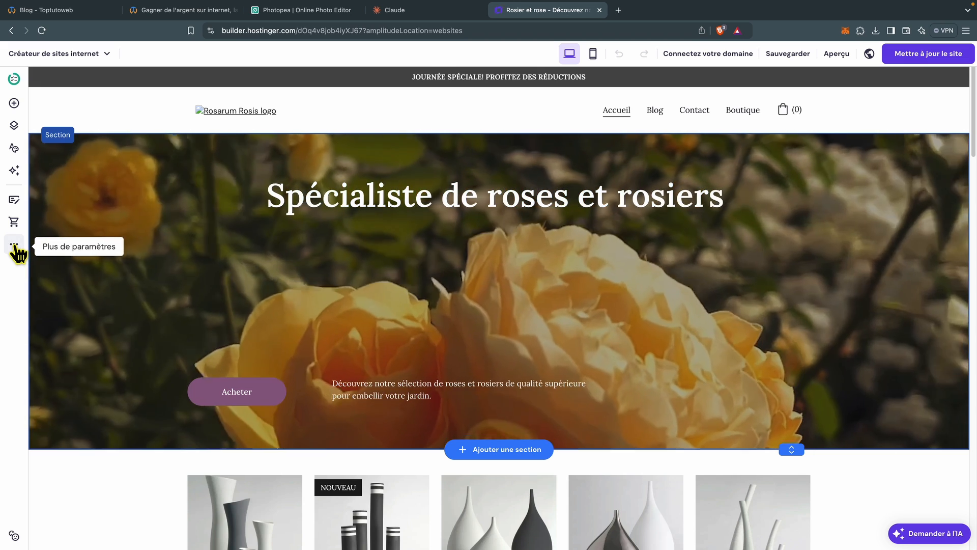
- Upload "1000 abonné youtube monétiser toptutoweb.webp" from the rushes8 folder to the media library of the Hostinger website builder
click(14, 247)
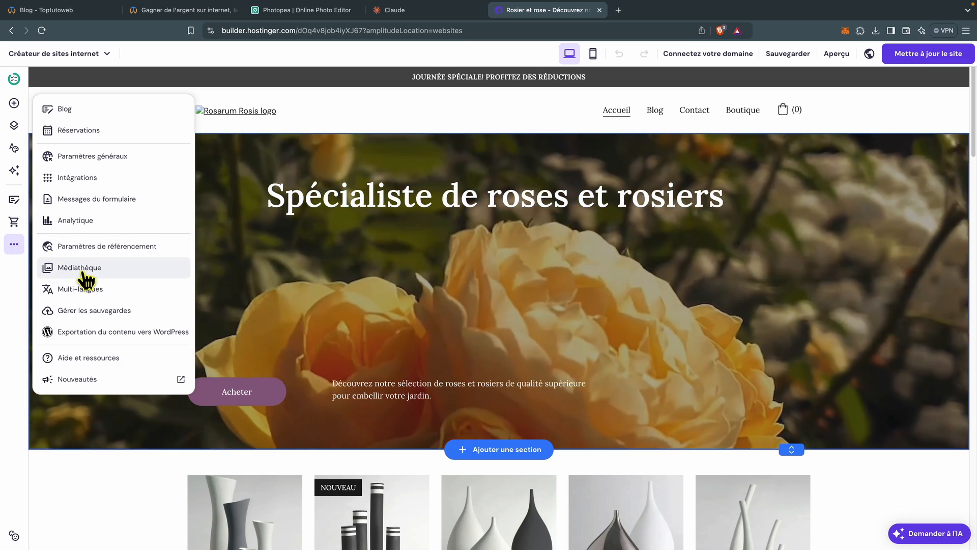
click(82, 269)
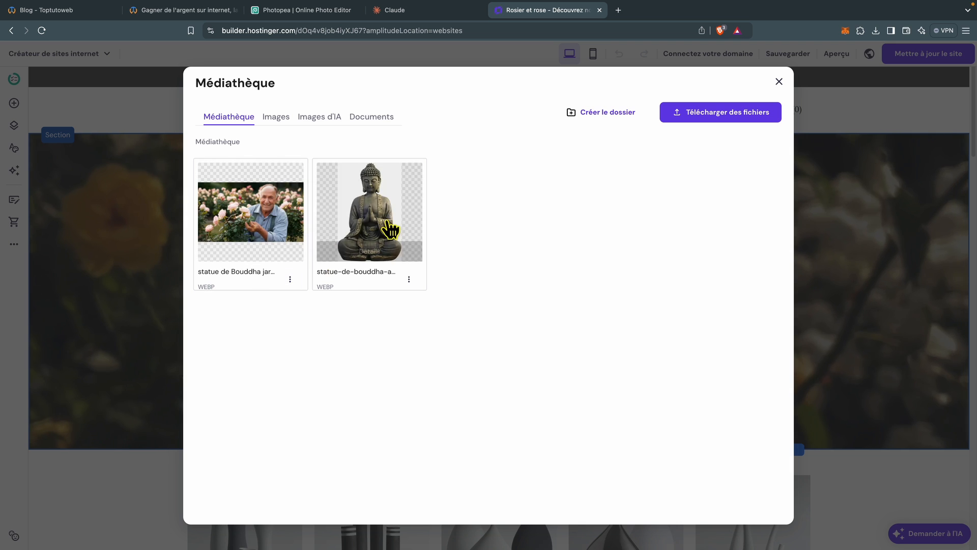
mouse_move(253, 227)
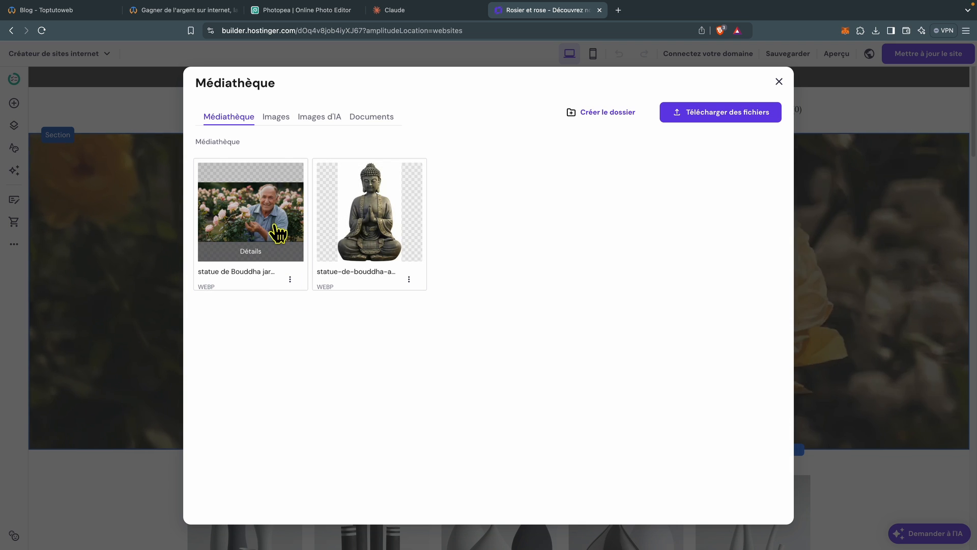
click(718, 117)
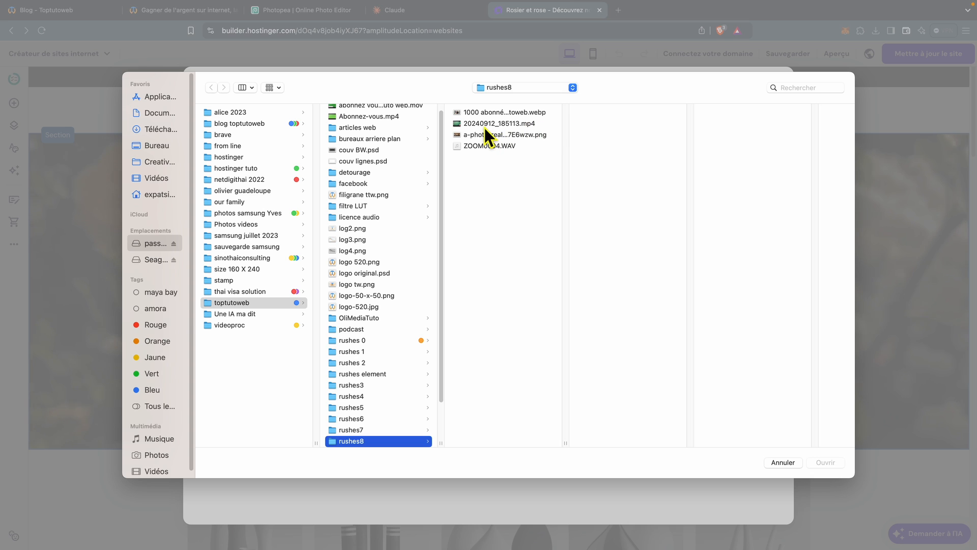
click(496, 113)
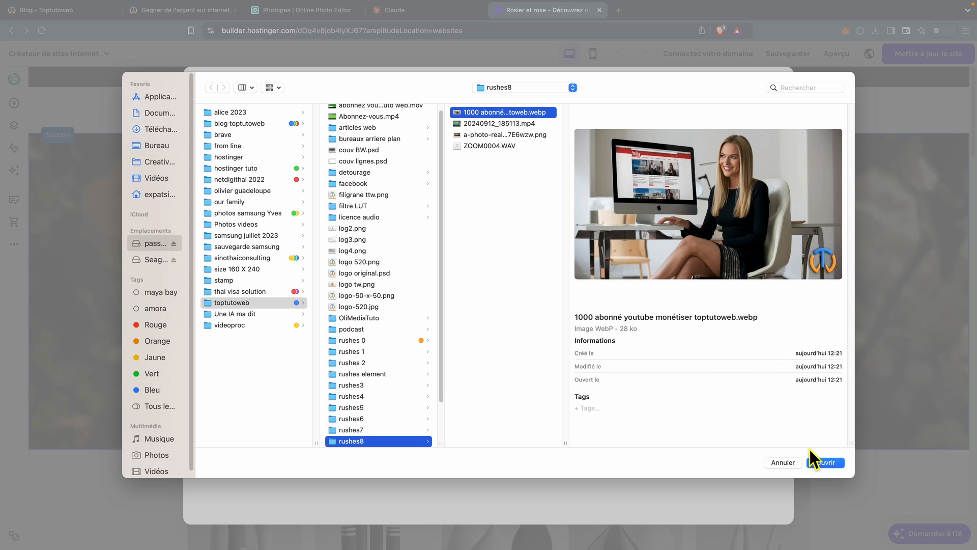
click(825, 463)
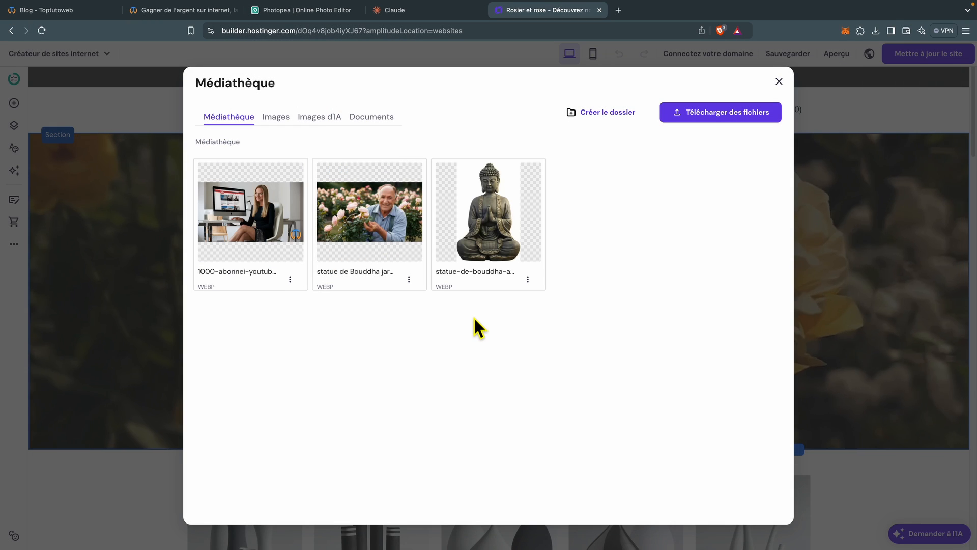
- Paste the copied description "Créatrice de contenu souriante cherche 1000 abonnés YouTube, utilisant un ordinateur Apple" as the uploaded image's alt text and save it
mouse_move(252, 260)
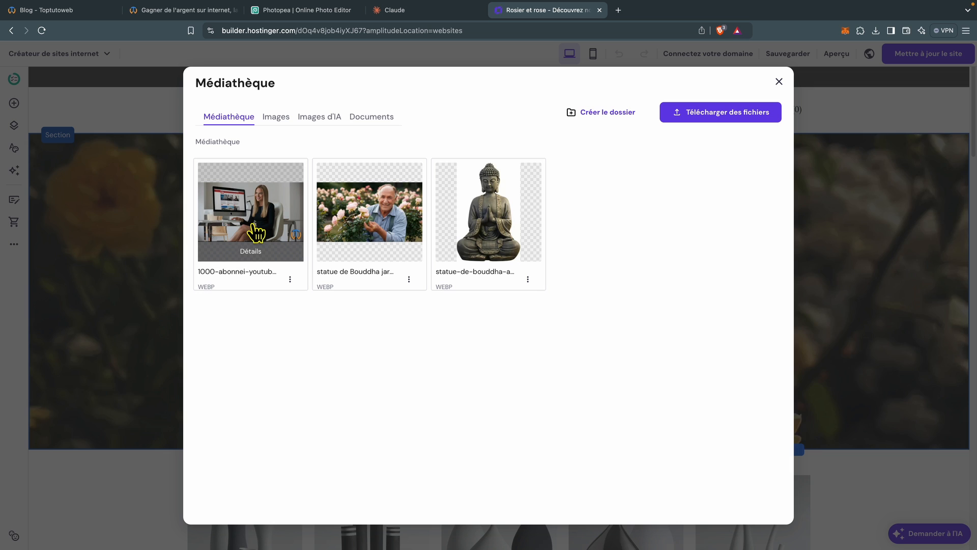
click(250, 257)
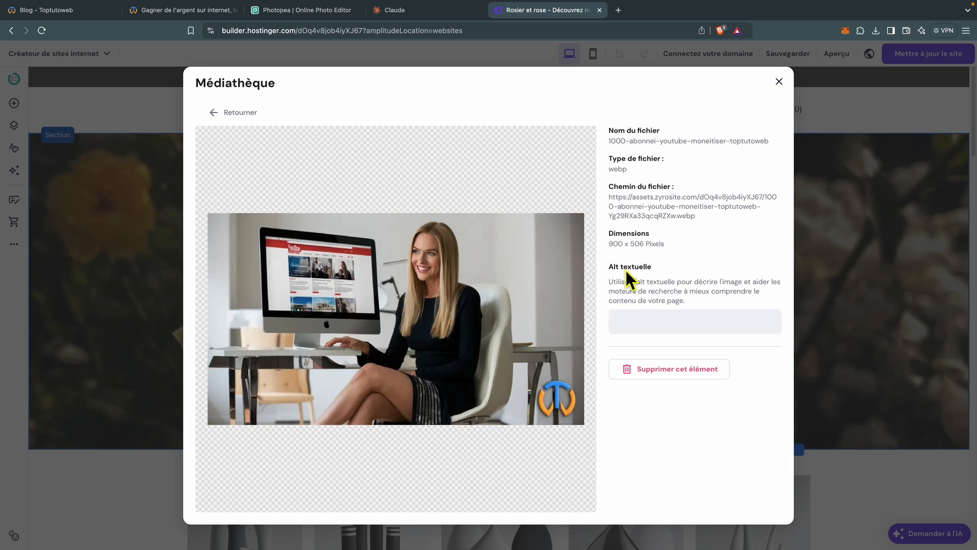
click(625, 323)
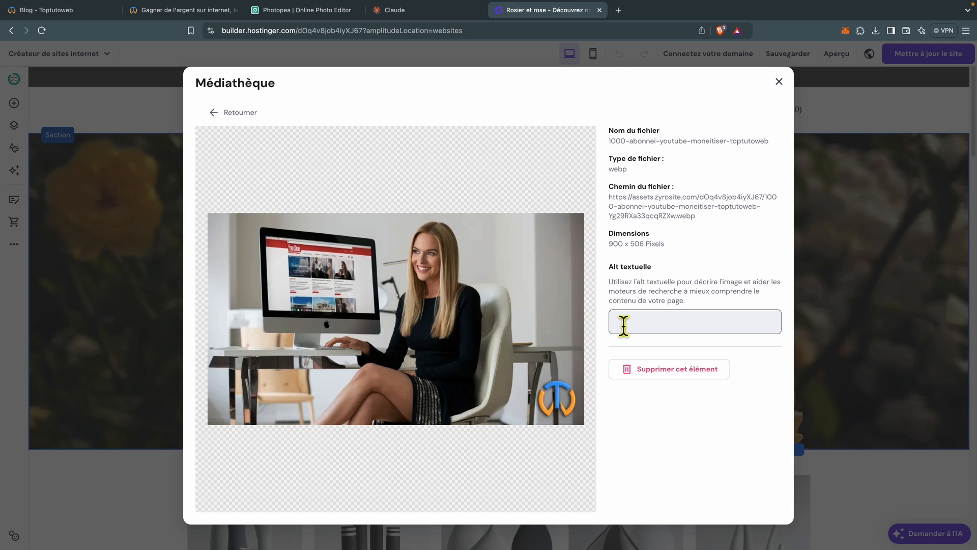
right_click(624, 324)
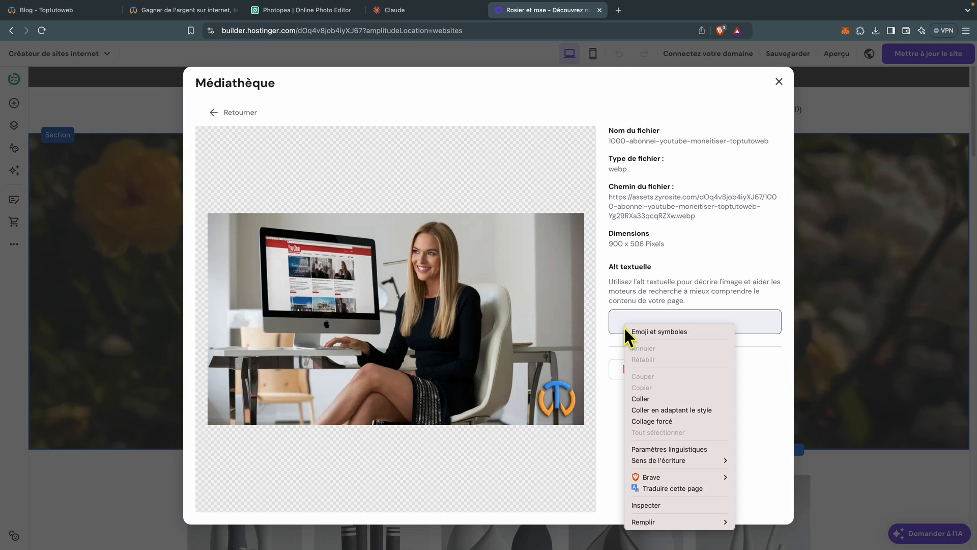
click(656, 399)
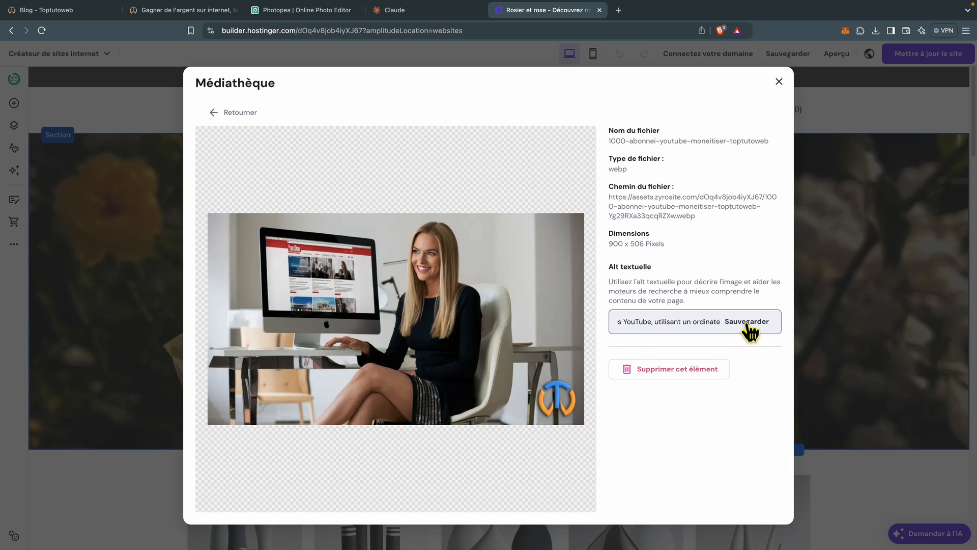
click(746, 325)
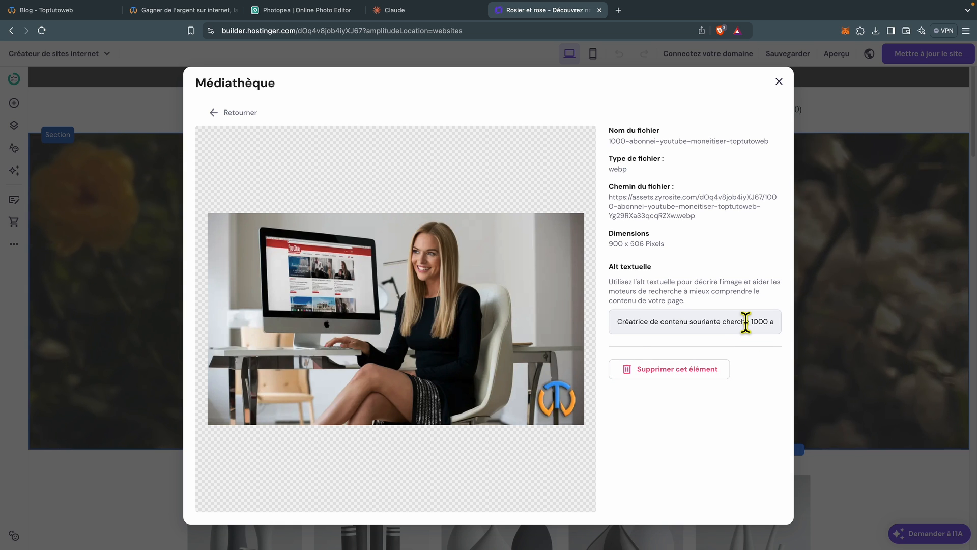
- Close the media library and open the blog article "Statue de Bouddha, l'art zen s'invite dans nos jardins" for editing
click(779, 82)
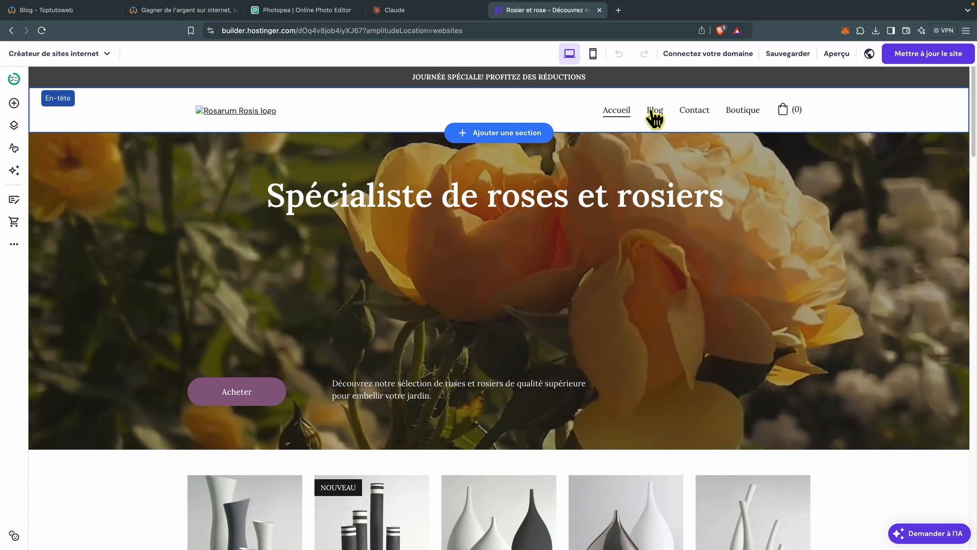
click(654, 113)
scroll(420, 215, down, 2)
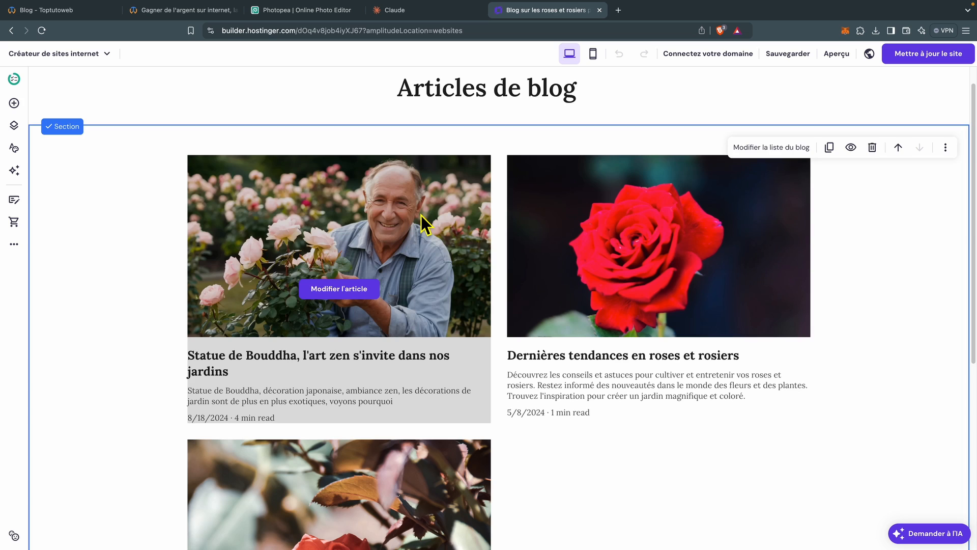
click(339, 288)
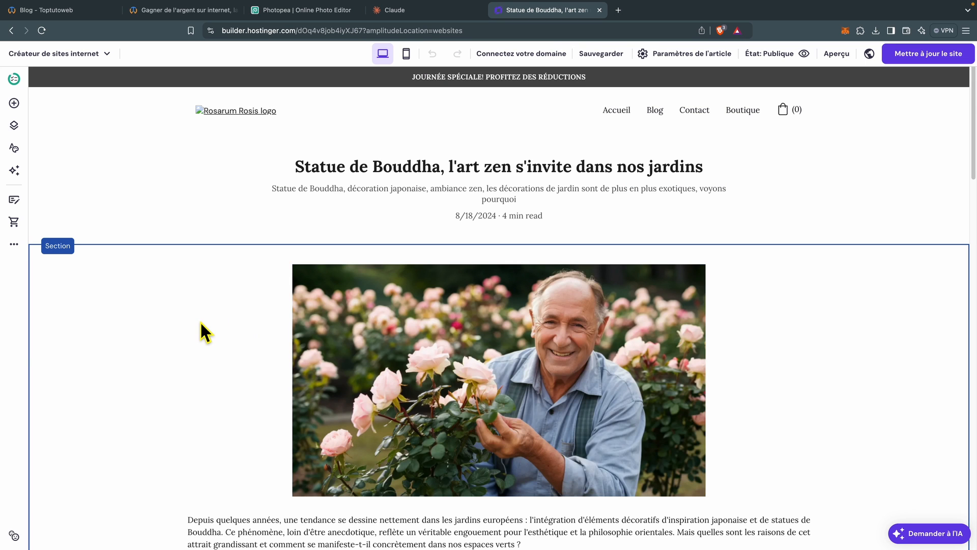
- Open the settings of the article's photo of the man among roses to examine its alt text
scroll(201, 323, down, 1)
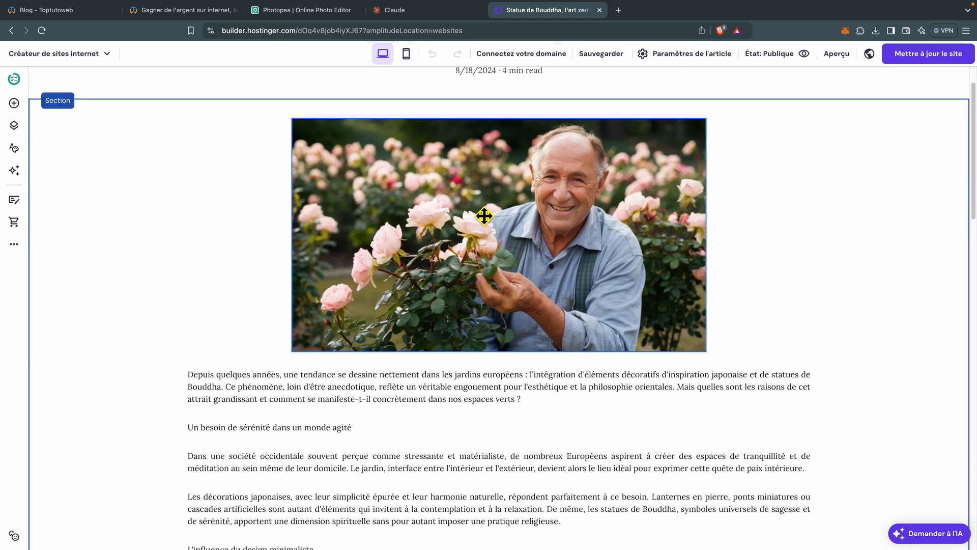
click(519, 243)
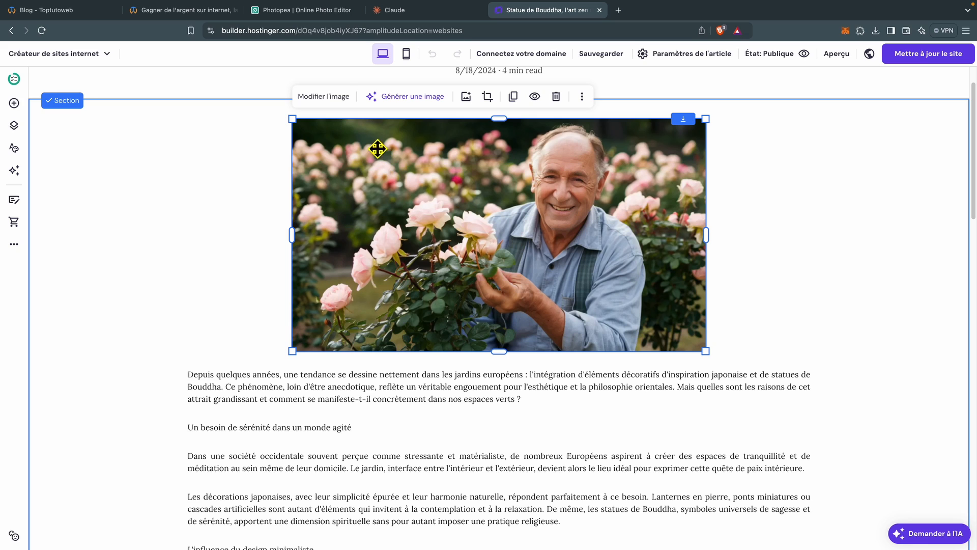
click(324, 97)
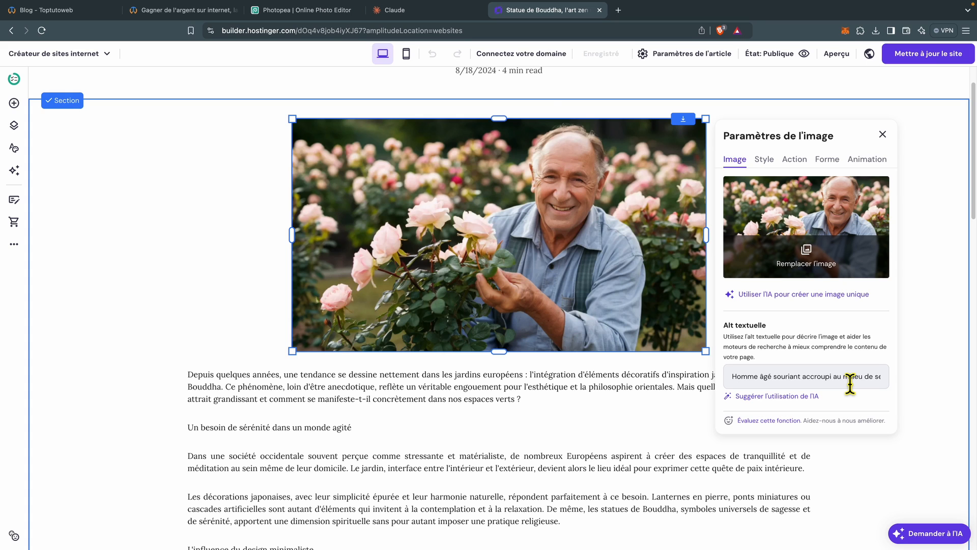
- Switch to the Toptutoweb article "Gagner de l'argent sur internet, la vérité derrière le mythe" to view its main image
click(206, 11)
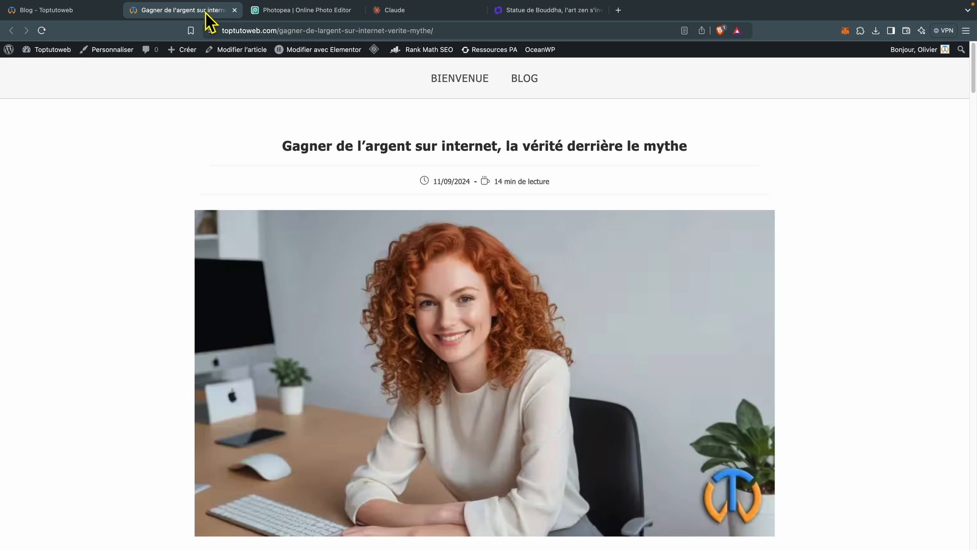